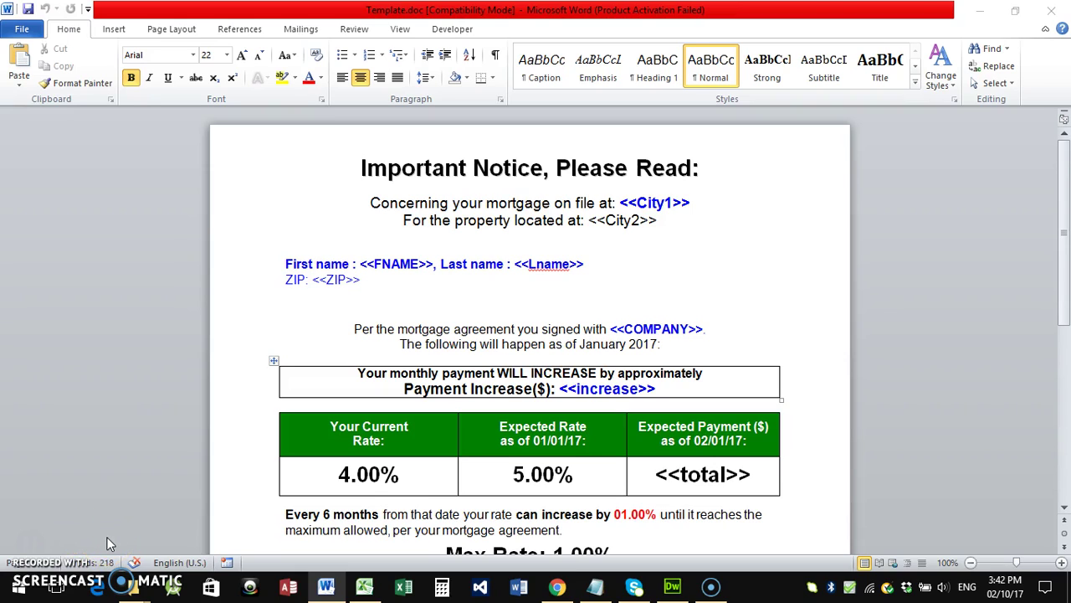
Move from the MailMerge workbook to the Demo folder and highlight MailMerge.xls and Template.doc
{"action": "left_click", "coordinate": [364, 586]}
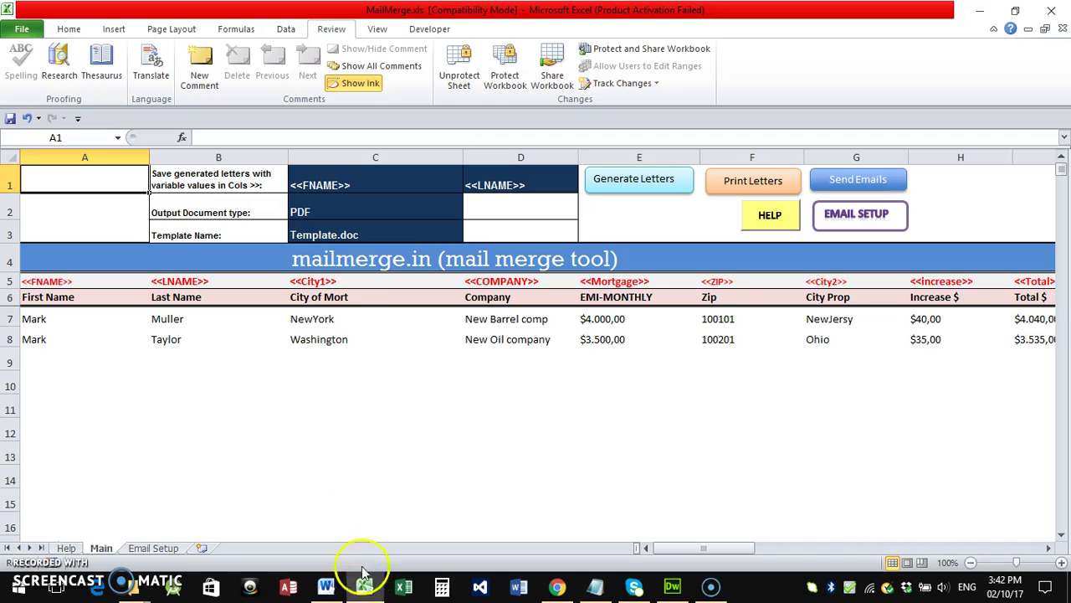
{"action": "left_click", "coordinate": [222, 365]}
{"action": "left_click", "coordinate": [134, 589]}
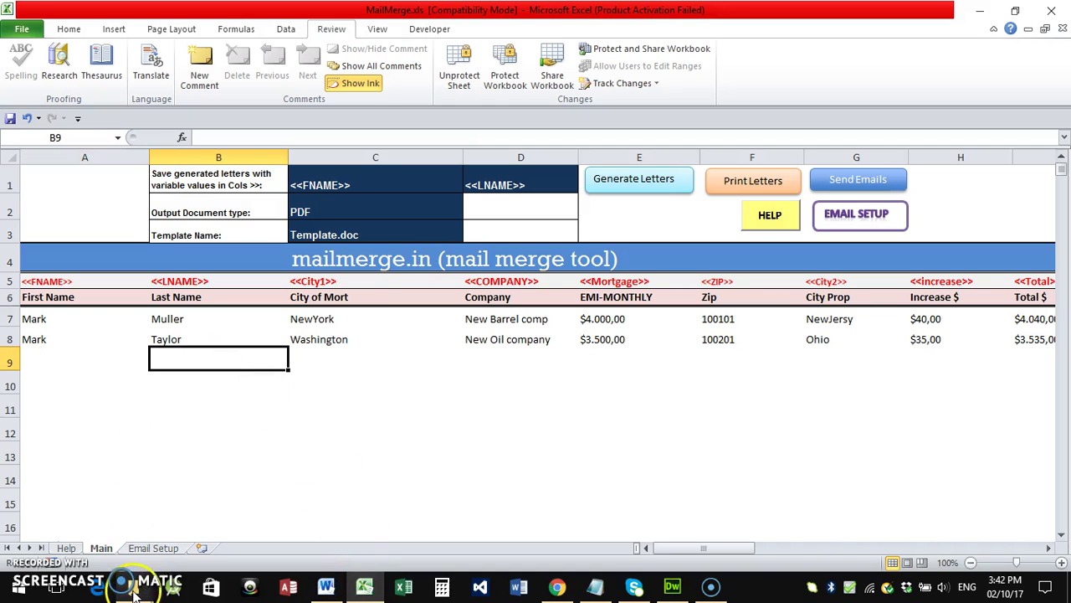
{"action": "mouse_move", "coordinate": [134, 587]}
{"action": "left_click", "coordinate": [219, 536]}
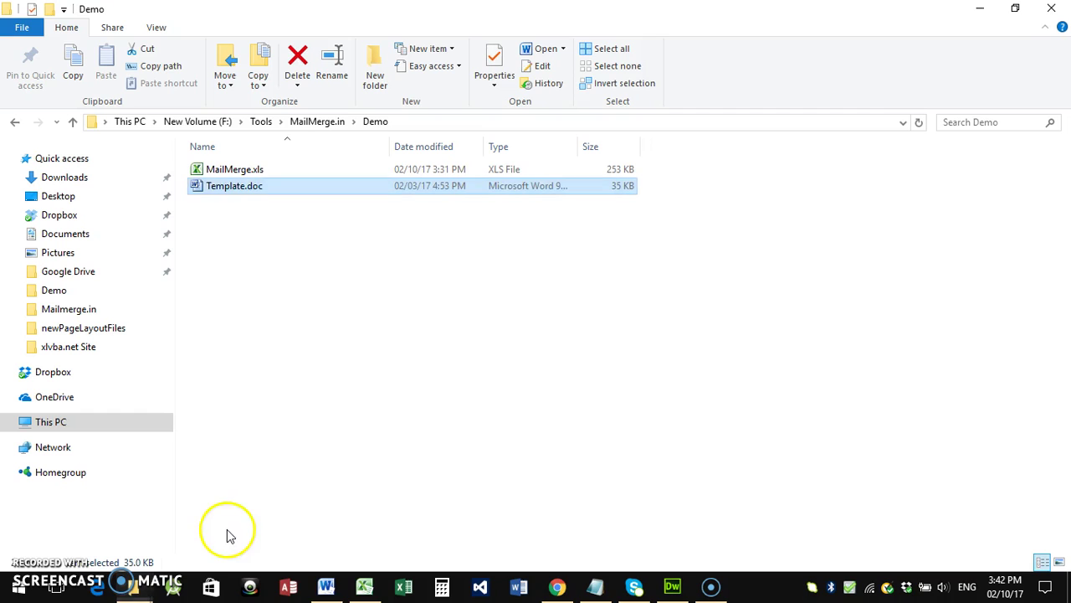
{"action": "left_click", "coordinate": [226, 171]}
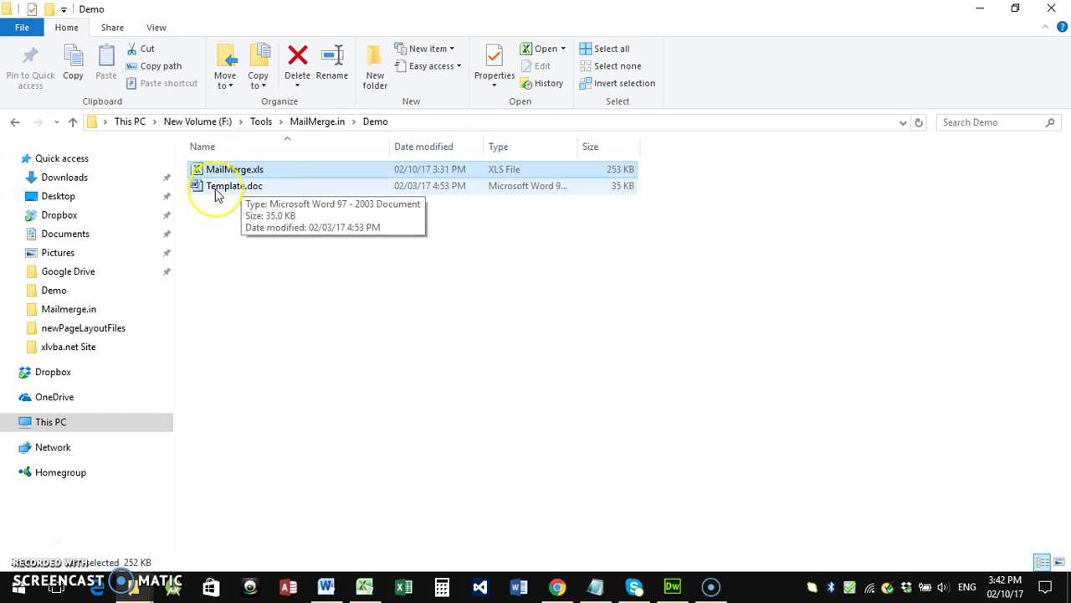
{"action": "left_click", "coordinate": [216, 193]}
Select the <<City1>>, <<City2>>, <<FNAME>>, <<Lname>> and <<ZIP>> placeholders in Template.doc
{"action": "left_click", "coordinate": [327, 584]}
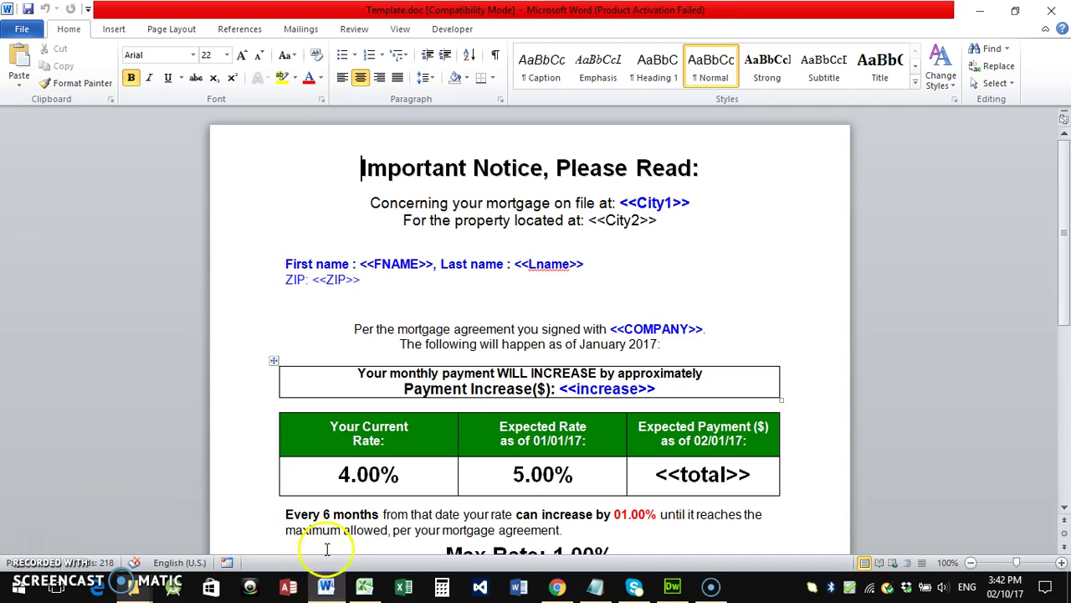
{"action": "left_click_drag", "start_coordinate": [620, 203], "coordinate": [684, 202]}
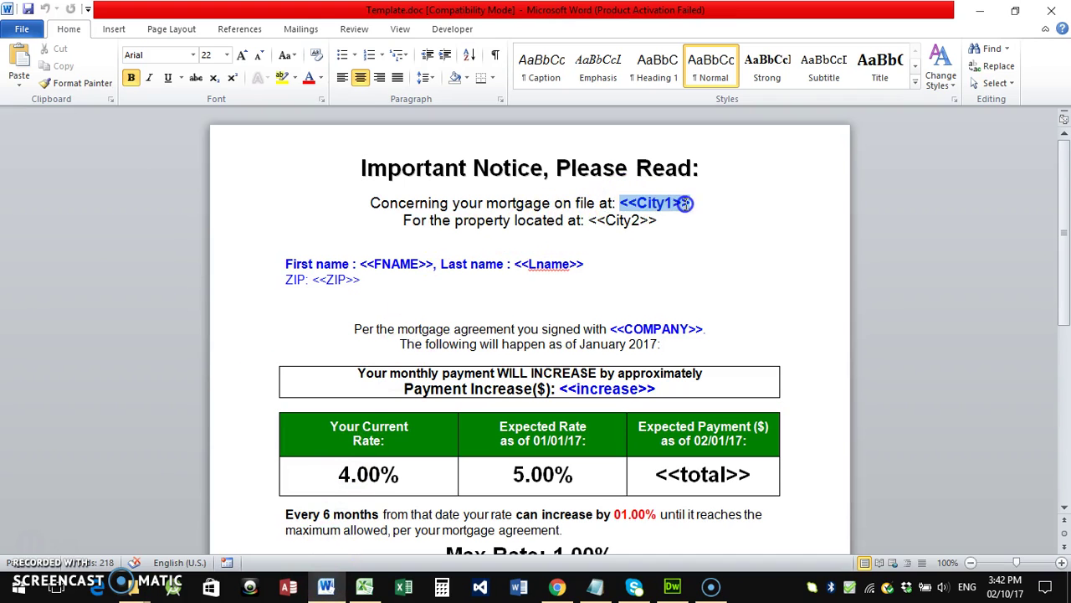
{"action": "left_click_drag", "start_coordinate": [588, 220], "coordinate": [651, 221]}
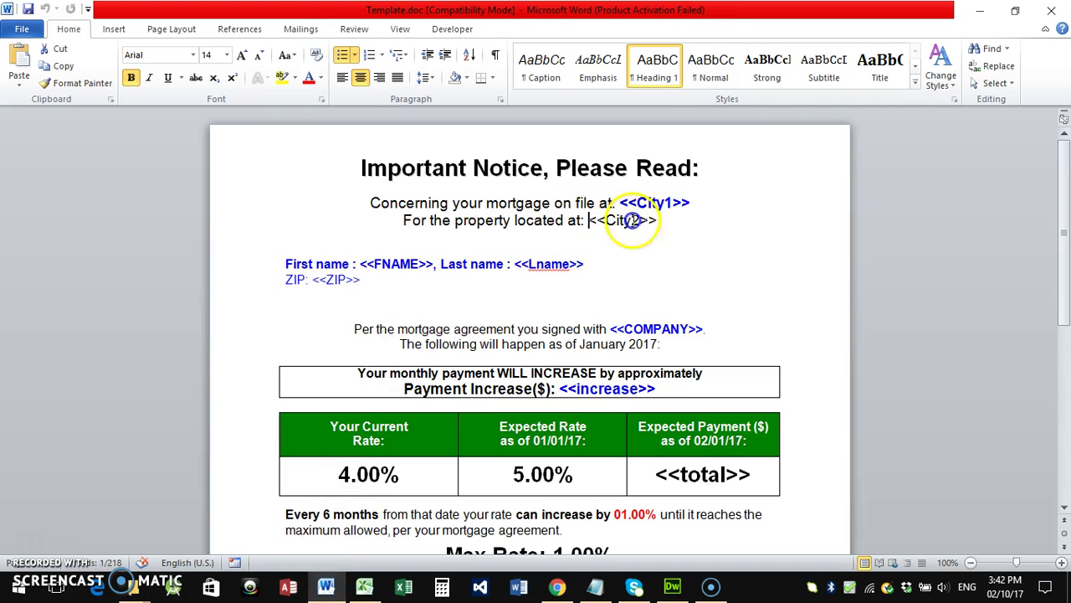
{"action": "left_click_drag", "start_coordinate": [364, 264], "coordinate": [423, 263]}
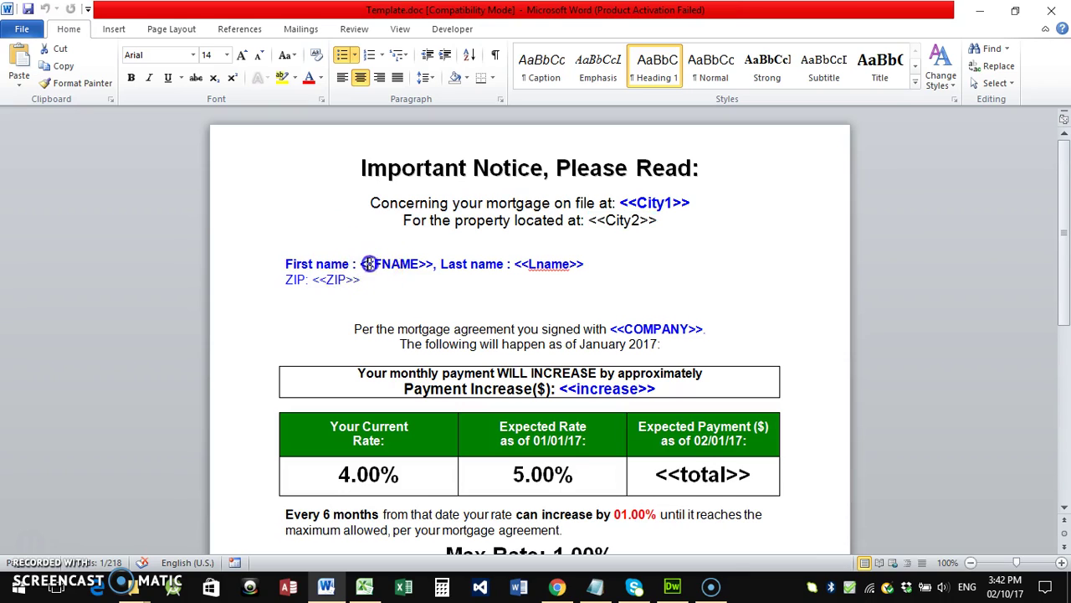
{"action": "left_click_drag", "start_coordinate": [514, 263], "coordinate": [576, 263]}
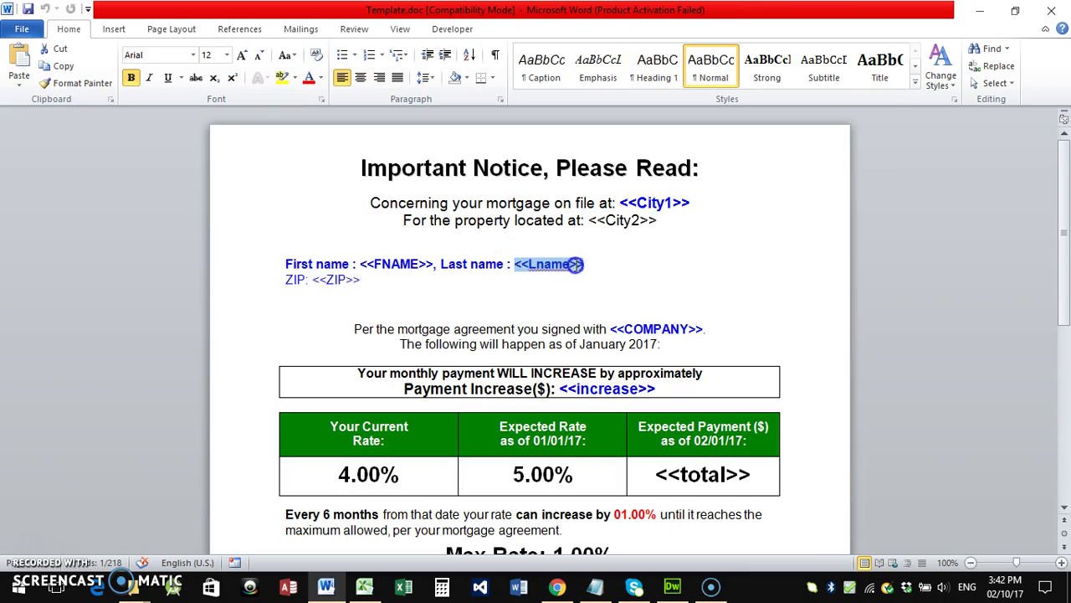
{"action": "left_click", "coordinate": [323, 281]}
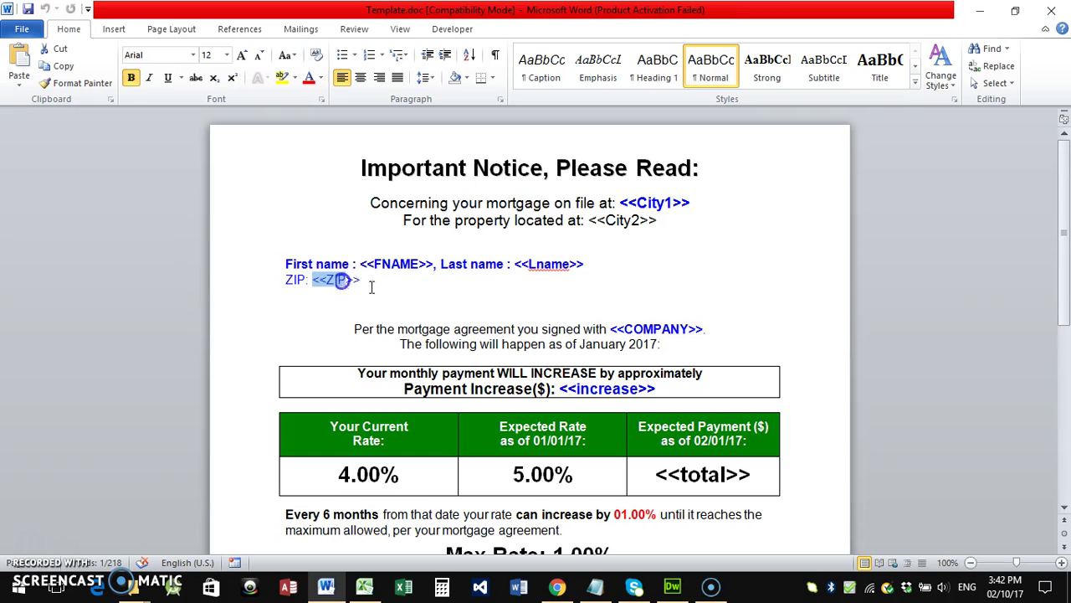
Check the <<increase>> and <<total>> placeholders further down, then return to the Demo folder
{"action": "left_click", "coordinate": [626, 328]}
{"action": "left_click", "coordinate": [590, 390]}
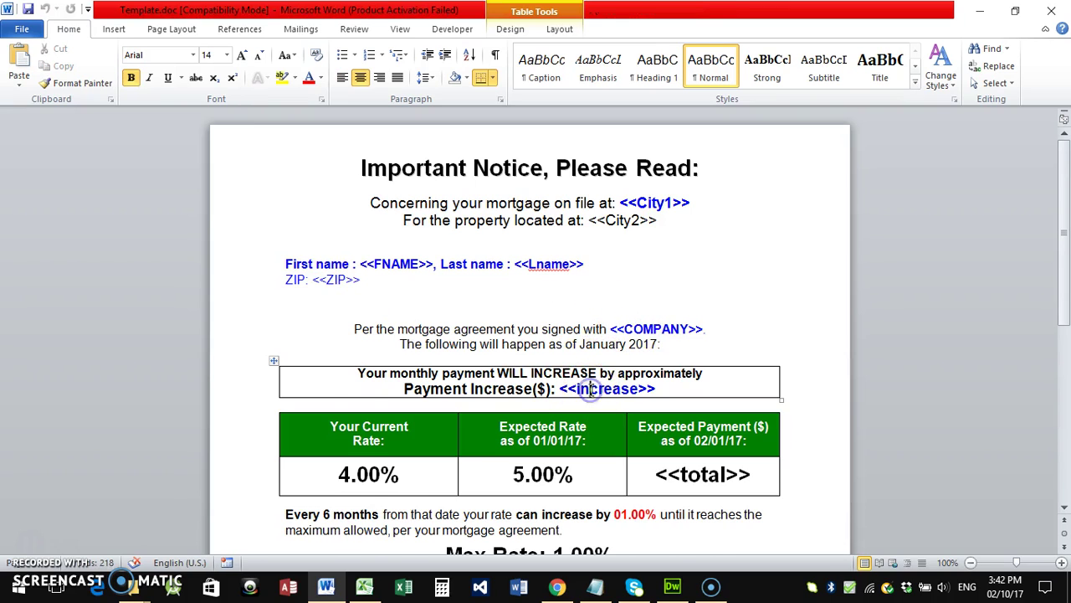
{"action": "scroll", "coordinate": [590, 389], "scroll_direction": "down", "scroll_amount": 2}
{"action": "scroll", "coordinate": [619, 381], "scroll_direction": "down", "scroll_amount": 1}
{"action": "left_click_drag", "start_coordinate": [657, 361], "coordinate": [745, 361]}
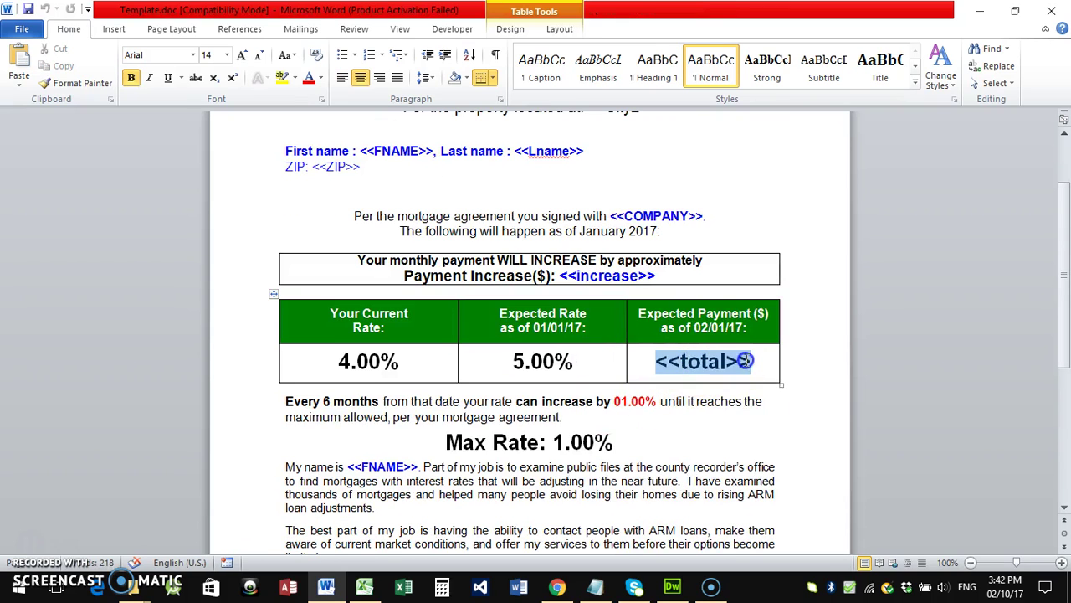
{"action": "left_click", "coordinate": [707, 360]}
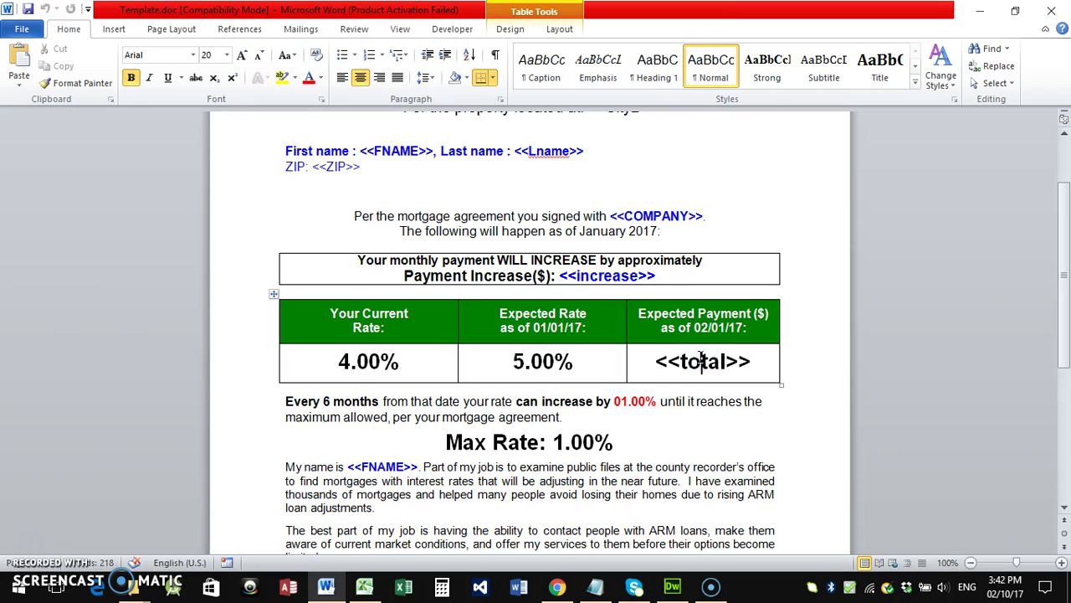
{"action": "key", "text": "alt+Tab"}
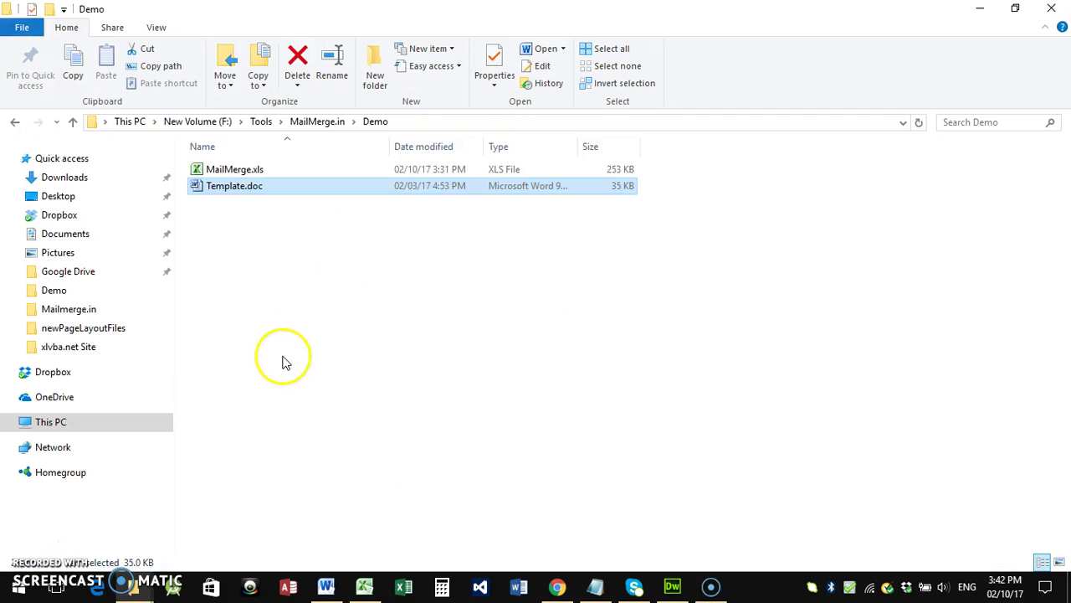
{"action": "mouse_move", "coordinate": [326, 587]}
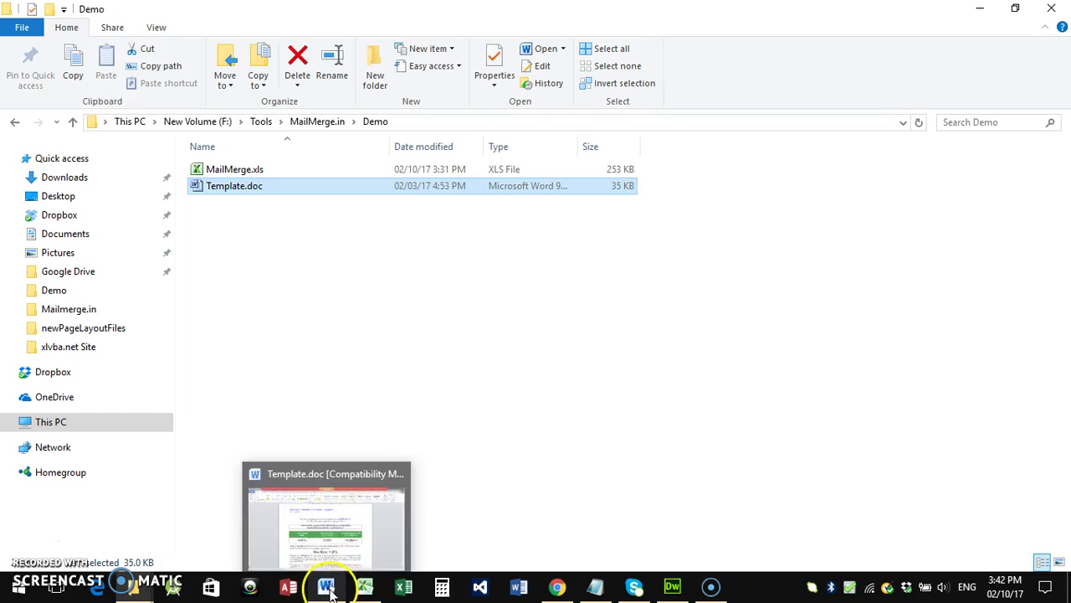
Inspect the two client rows and the empty row below them in the MailMerge workbook
{"action": "left_click", "coordinate": [364, 586]}
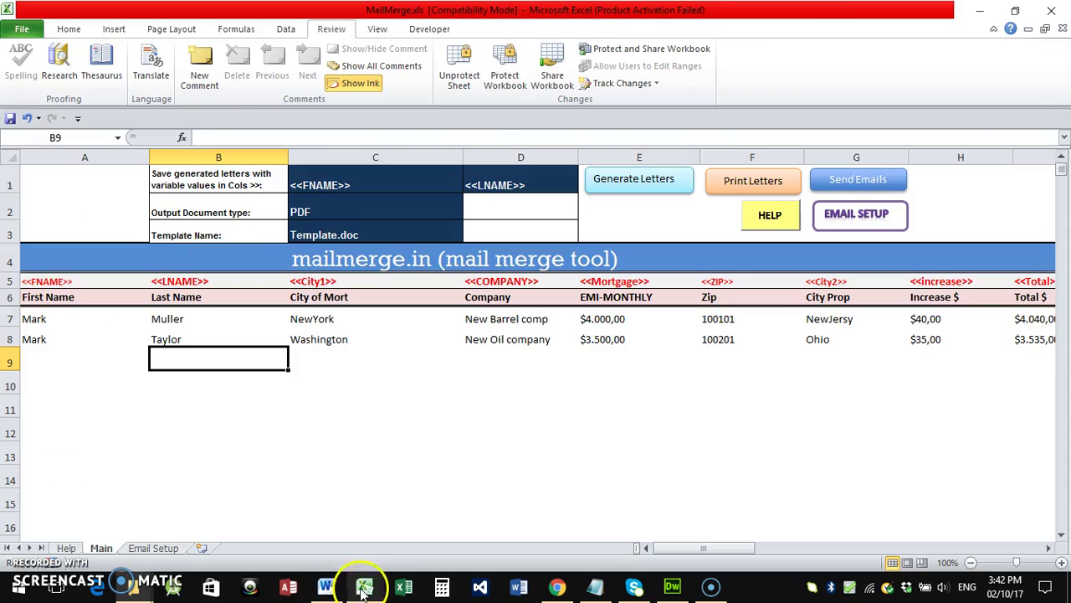
{"action": "left_click", "coordinate": [28, 318]}
{"action": "left_click", "coordinate": [39, 339]}
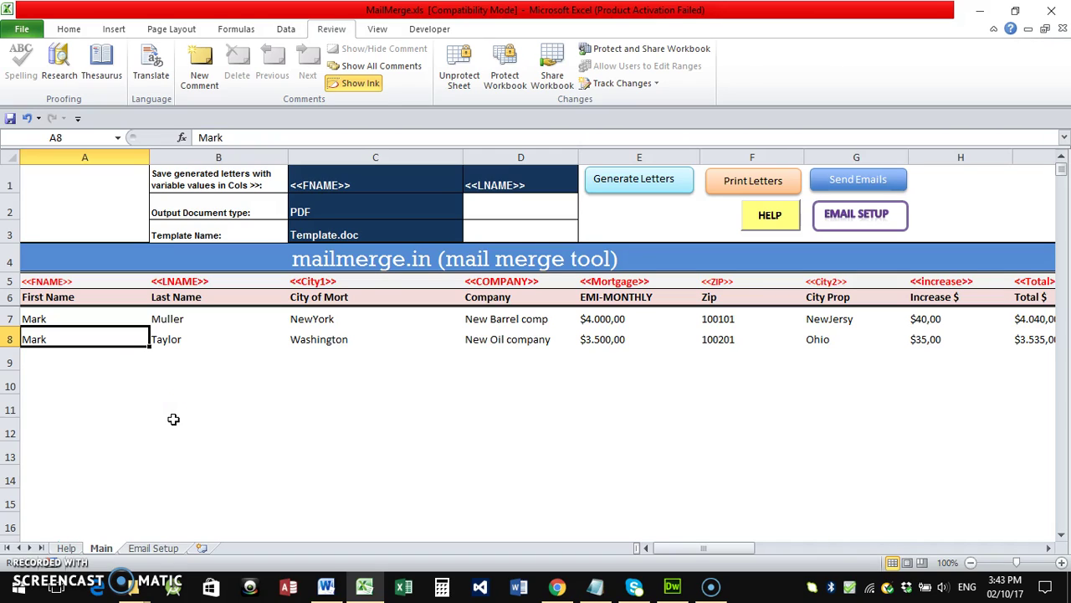
{"action": "left_click", "coordinate": [45, 357]}
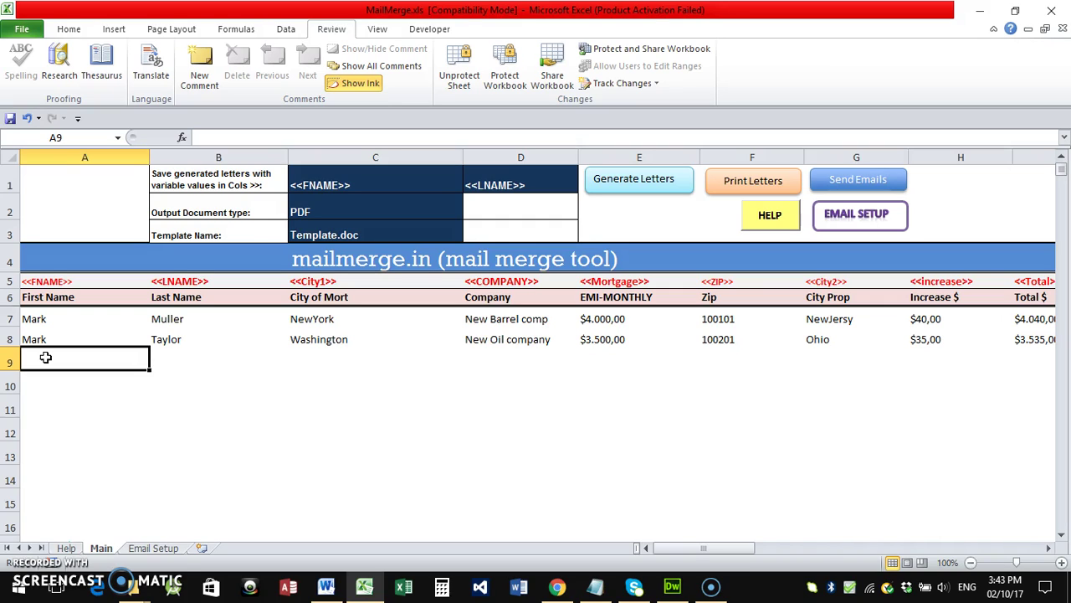
Check the first client's name, city and ZIP cells, then close Template.doc in Word
{"action": "left_click", "coordinate": [39, 321]}
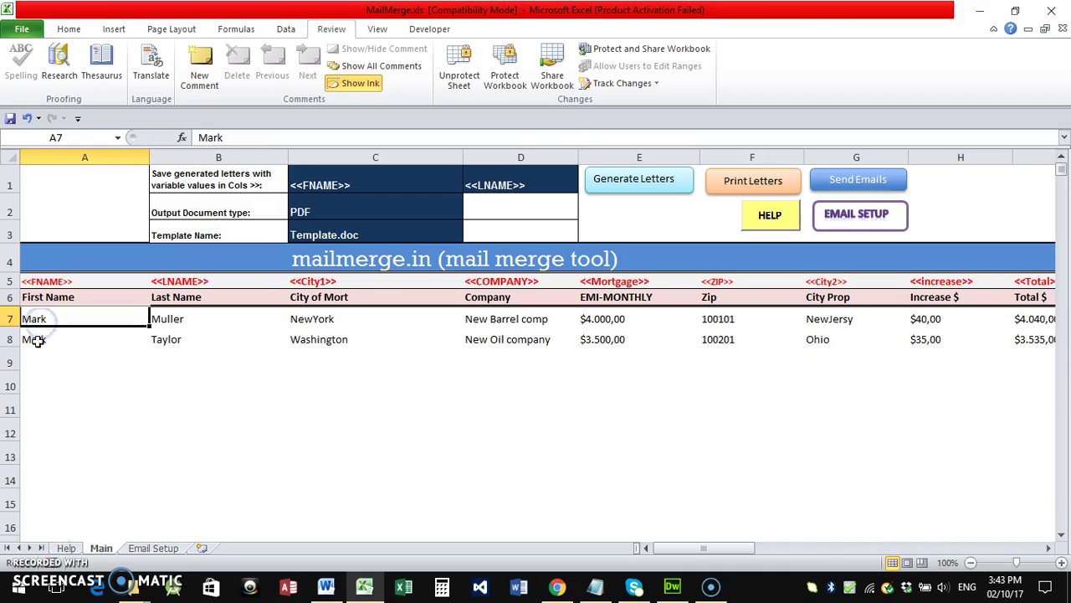
{"action": "left_click", "coordinate": [302, 318]}
{"action": "left_click", "coordinate": [728, 322]}
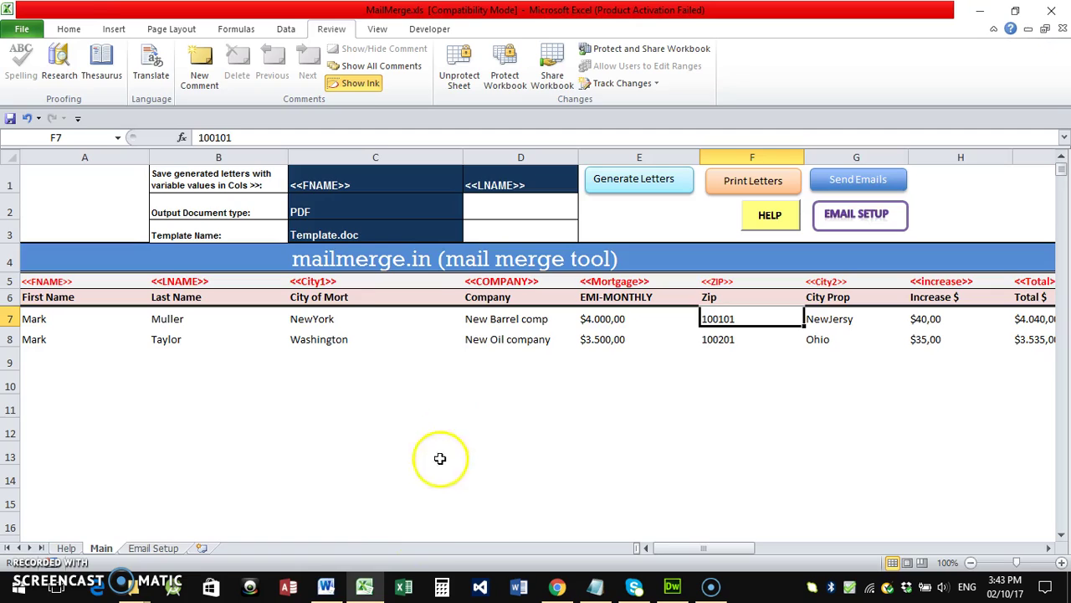
{"action": "left_click", "coordinate": [326, 586]}
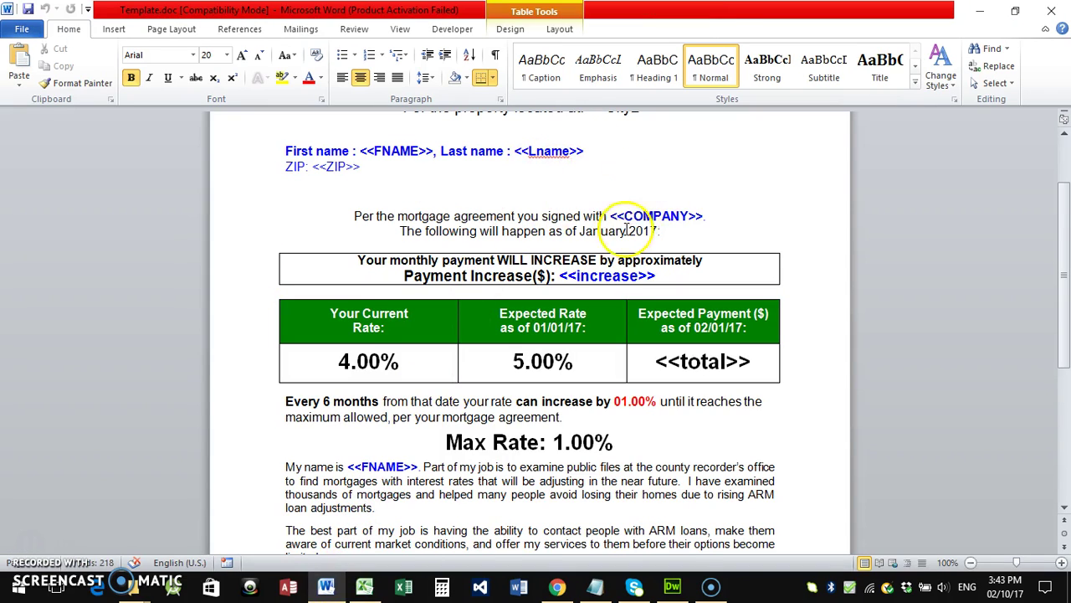
{"action": "left_click", "coordinate": [1059, 11]}
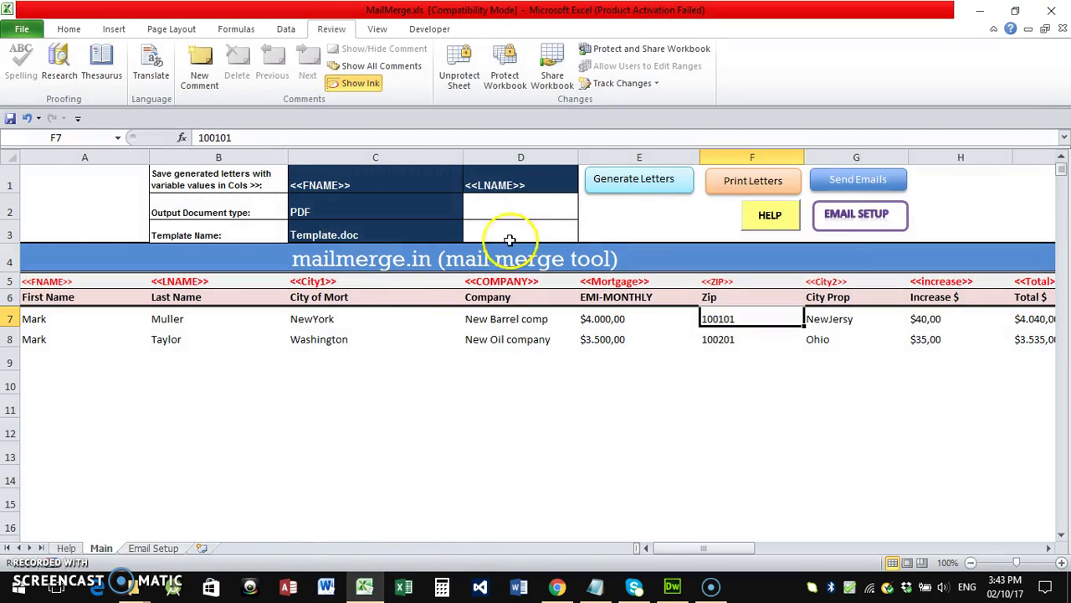
Inspect both file-name field dropdowns, leaving each field choice unchanged
{"action": "left_click", "coordinate": [360, 171]}
{"action": "left_click", "coordinate": [490, 180]}
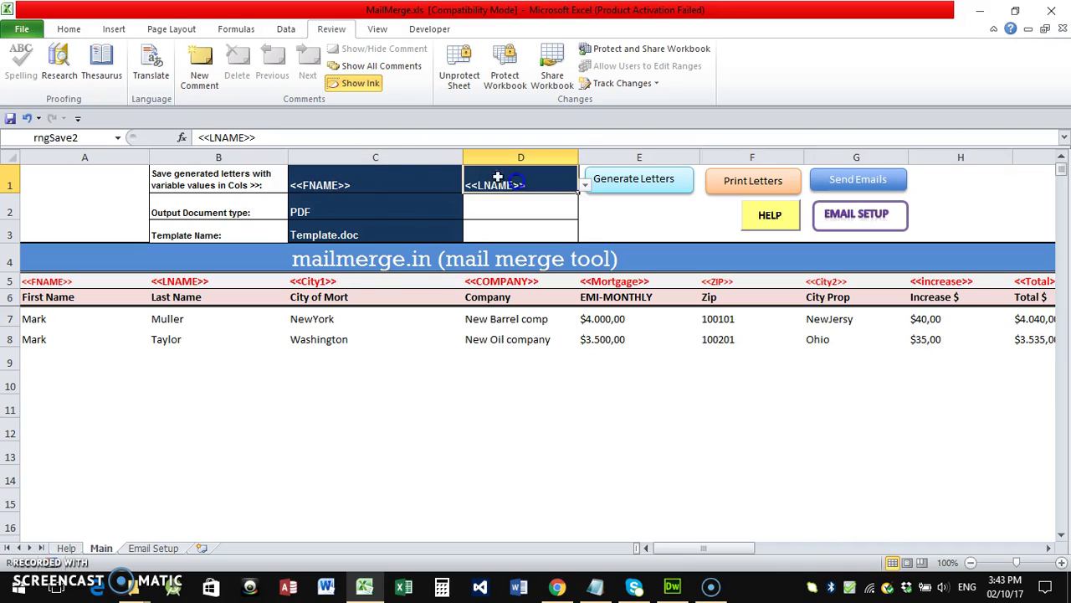
{"action": "left_click", "coordinate": [355, 201]}
{"action": "left_click", "coordinate": [419, 173]}
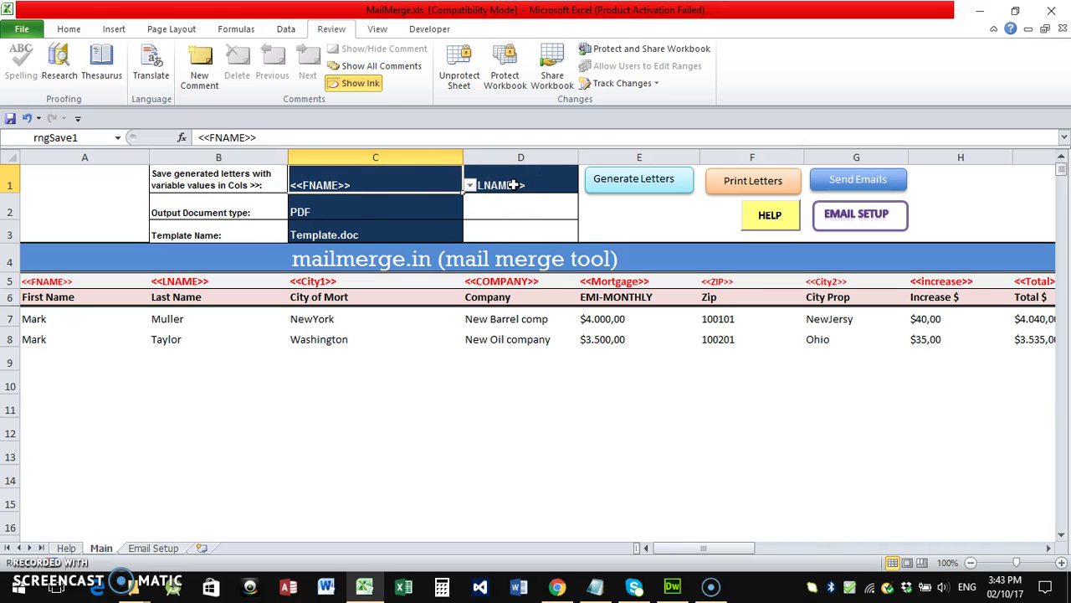
{"action": "left_click", "coordinate": [469, 185]}
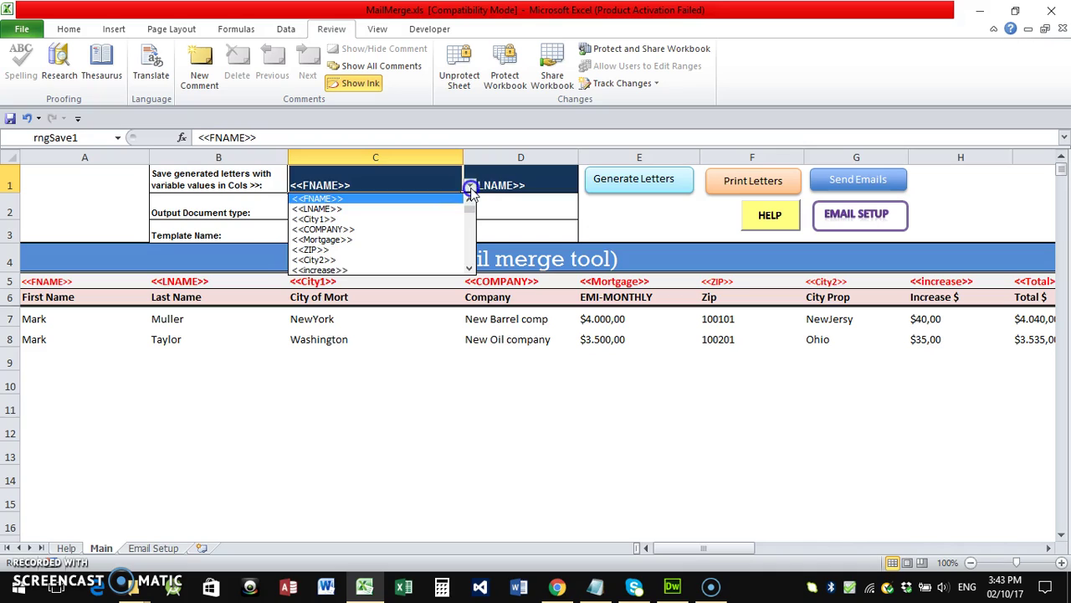
{"action": "left_click", "coordinate": [524, 182]}
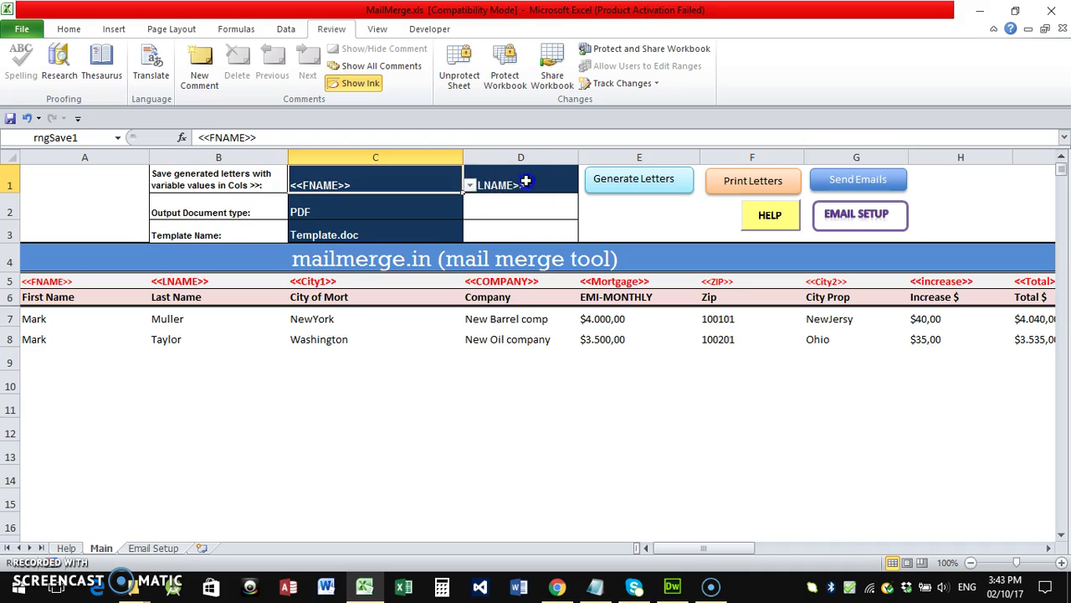
{"action": "left_click", "coordinate": [583, 186]}
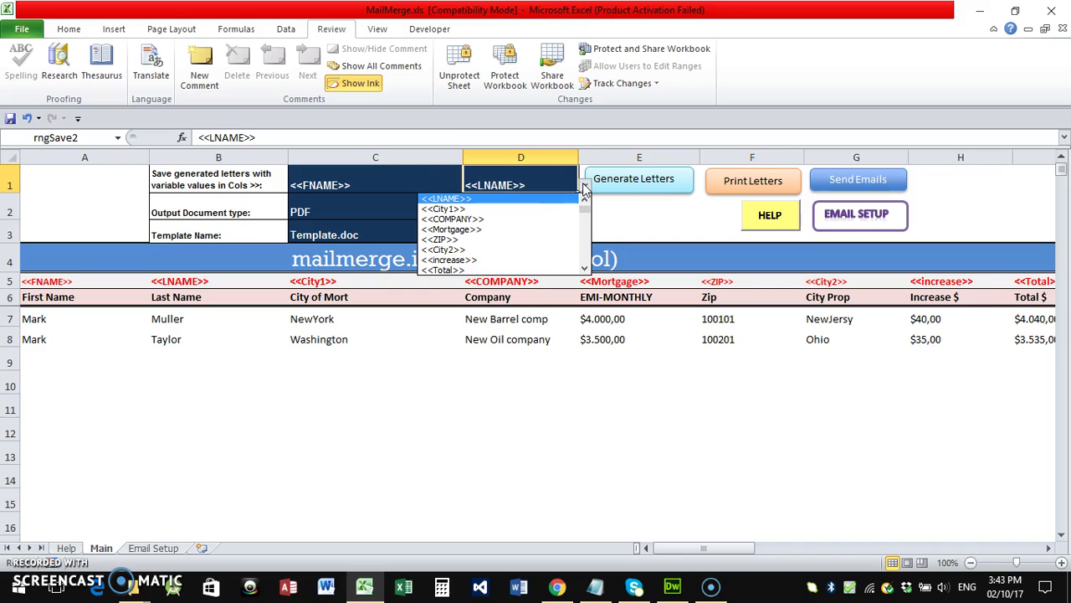
{"action": "left_click", "coordinate": [376, 179]}
{"action": "left_click", "coordinate": [313, 184]}
{"action": "left_click", "coordinate": [505, 185]}
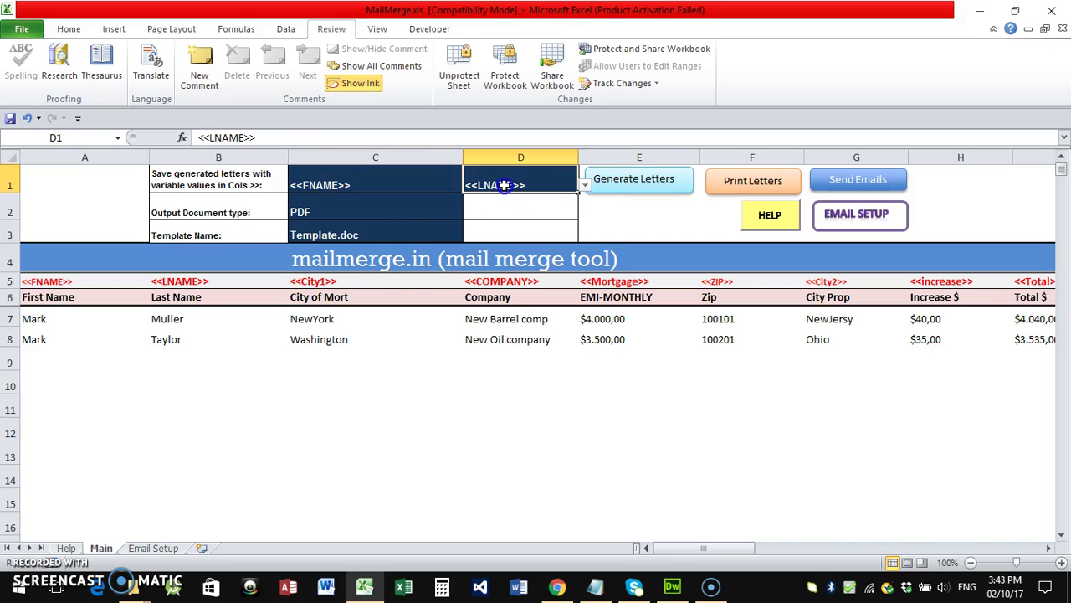
Keep PDF as the output type with Template.doc as the template, then bring up the Demo folder
{"action": "left_click", "coordinate": [39, 320]}
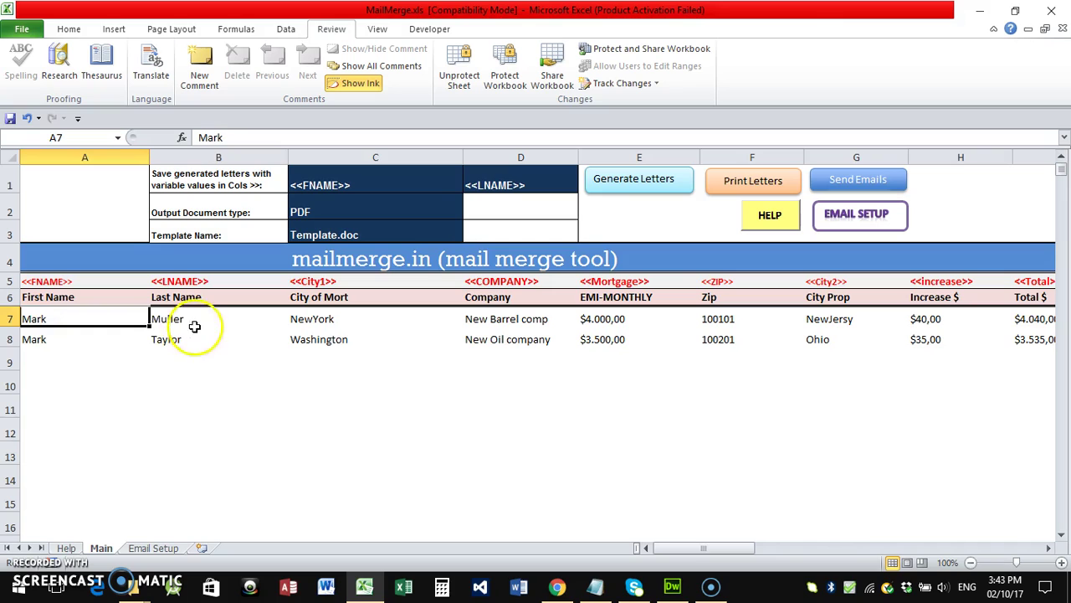
{"action": "left_click", "coordinate": [173, 319]}
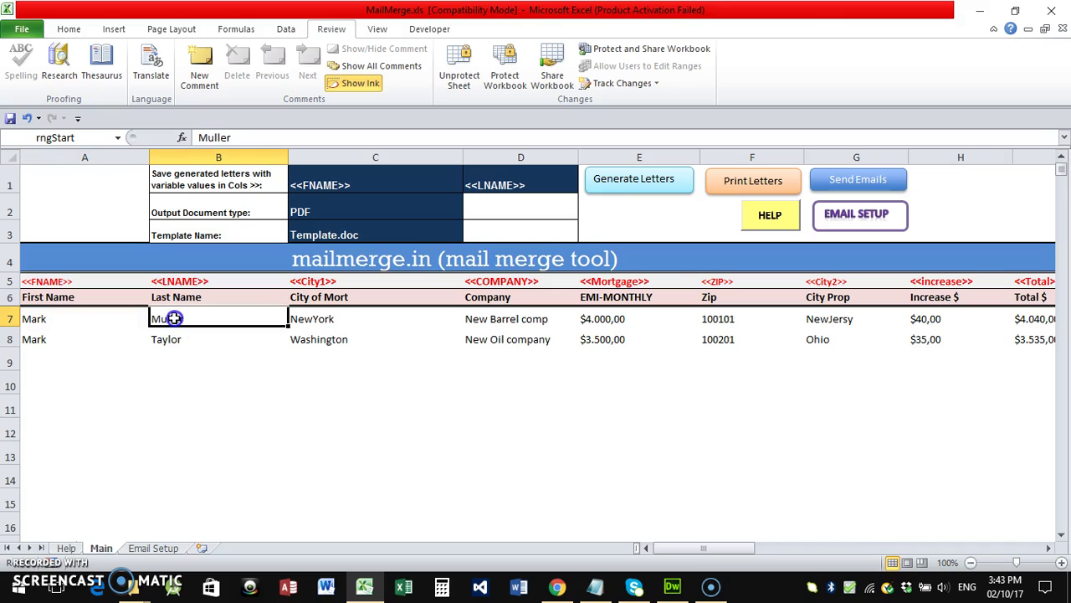
{"action": "left_click", "coordinate": [341, 210]}
{"action": "left_click", "coordinate": [469, 213]}
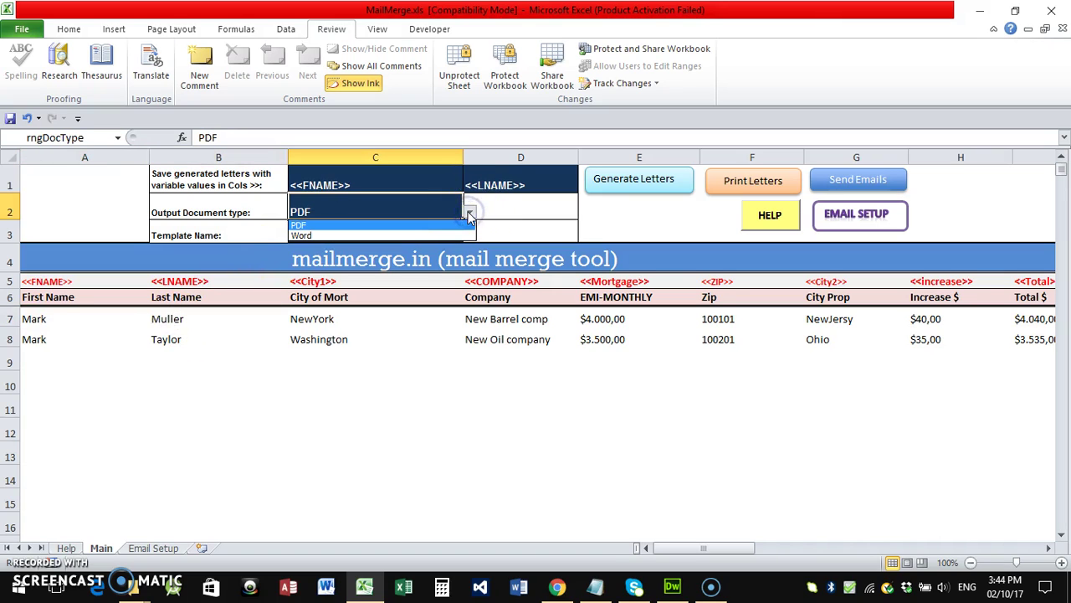
{"action": "left_click", "coordinate": [469, 214]}
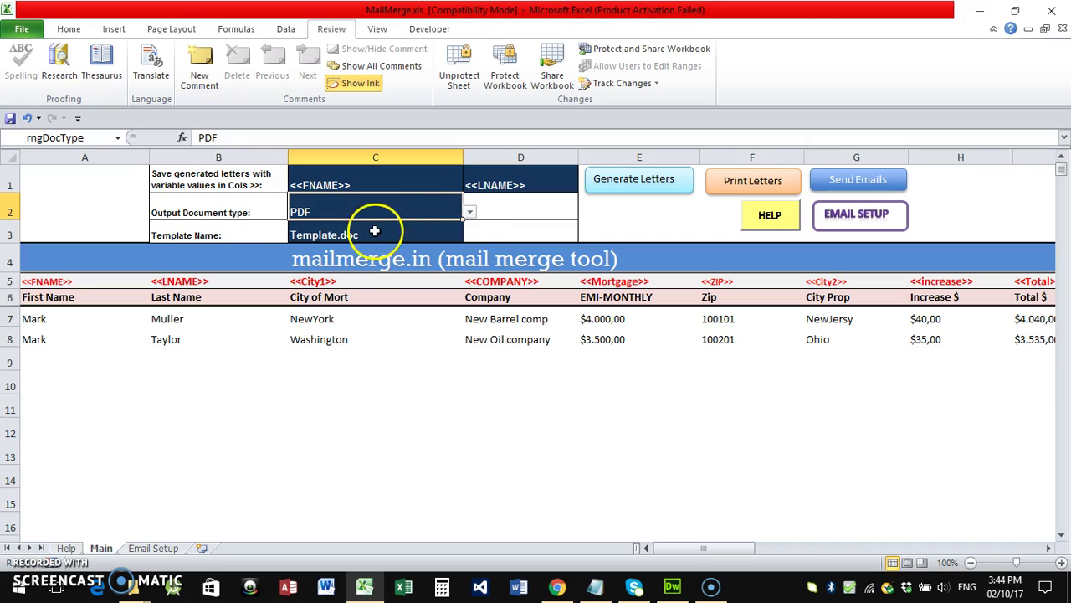
{"action": "left_click", "coordinate": [330, 234]}
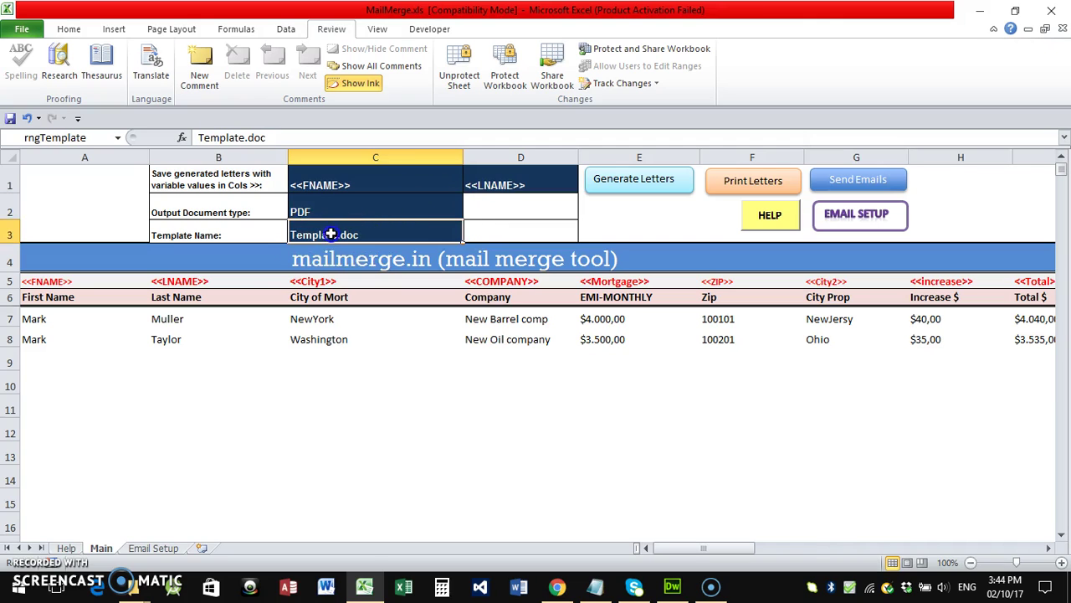
{"action": "left_click", "coordinate": [134, 586]}
{"action": "left_click", "coordinate": [237, 521]}
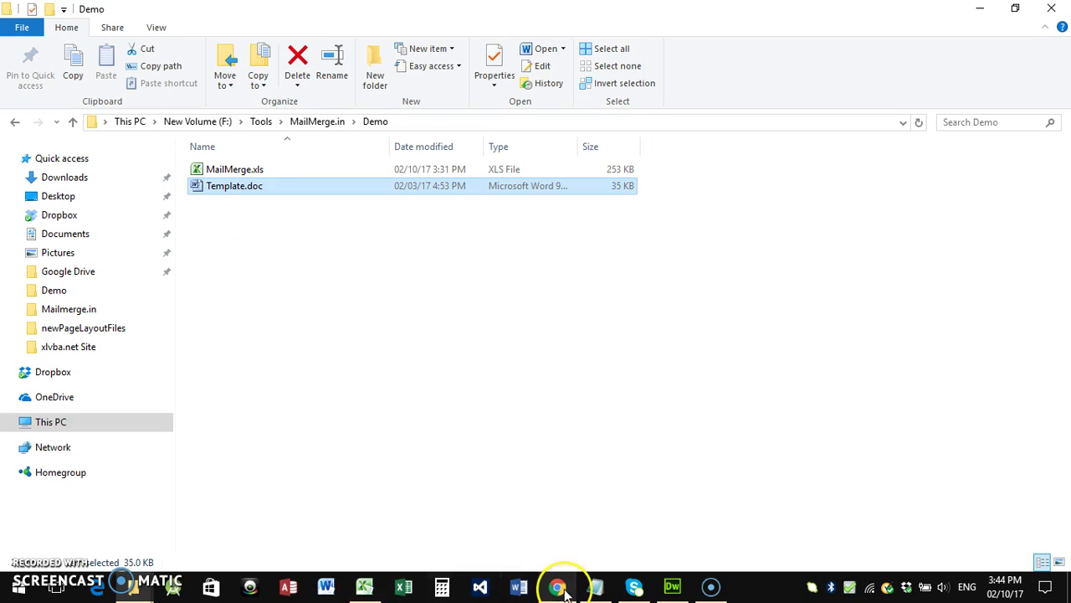
Glance at the Demo folder, deselect Template.doc, and return to the MailMerge workbook
{"action": "left_click", "coordinate": [364, 586]}
{"action": "left_click", "coordinate": [391, 394]}
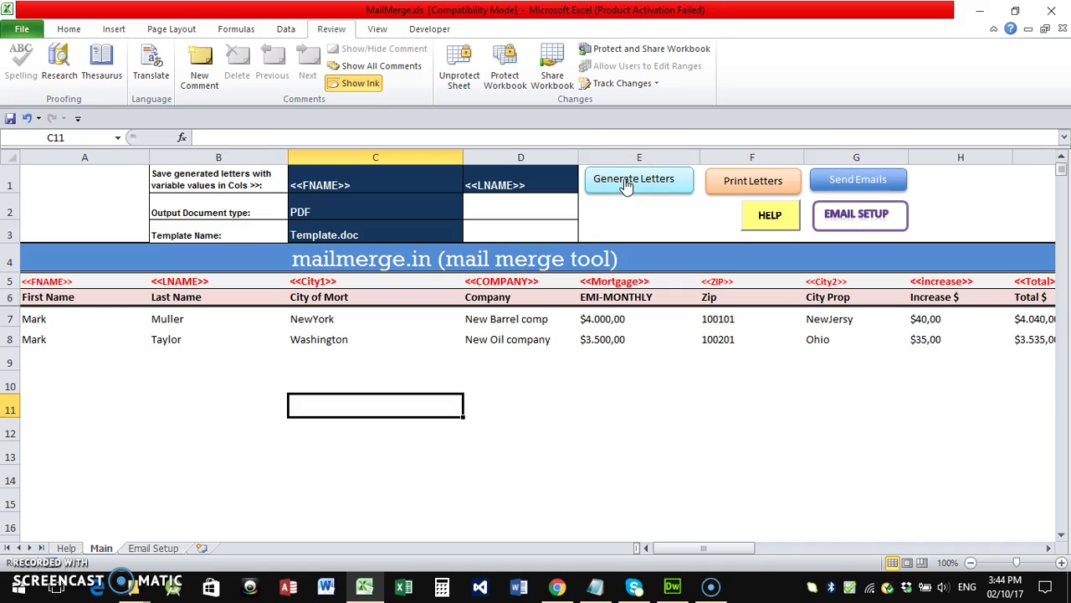
{"action": "left_click", "coordinate": [134, 586]}
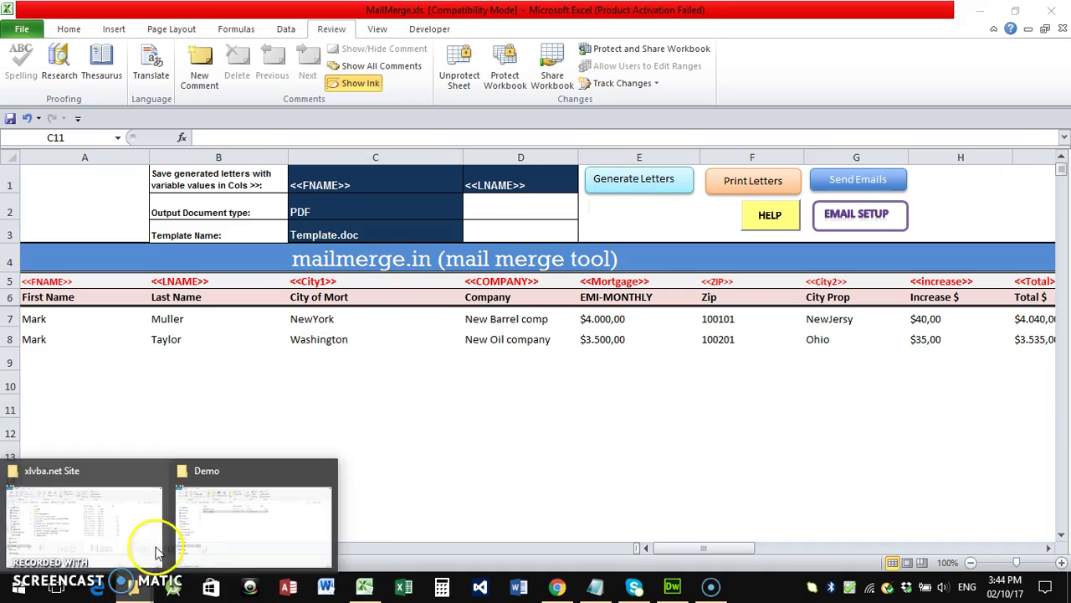
{"action": "left_click", "coordinate": [215, 514]}
{"action": "left_click", "coordinate": [259, 294]}
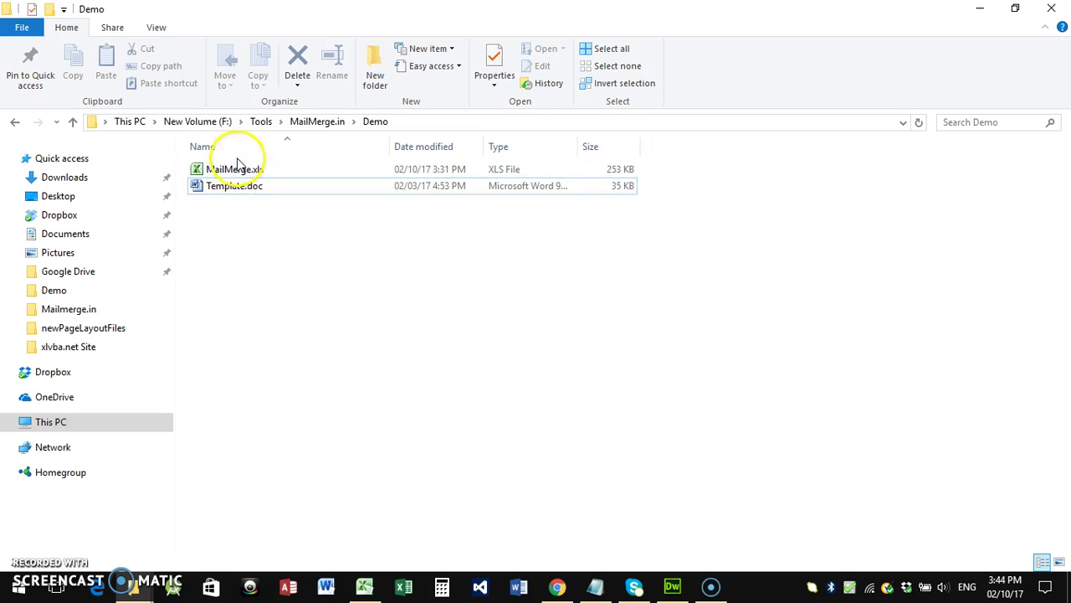
{"action": "left_click", "coordinate": [365, 584]}
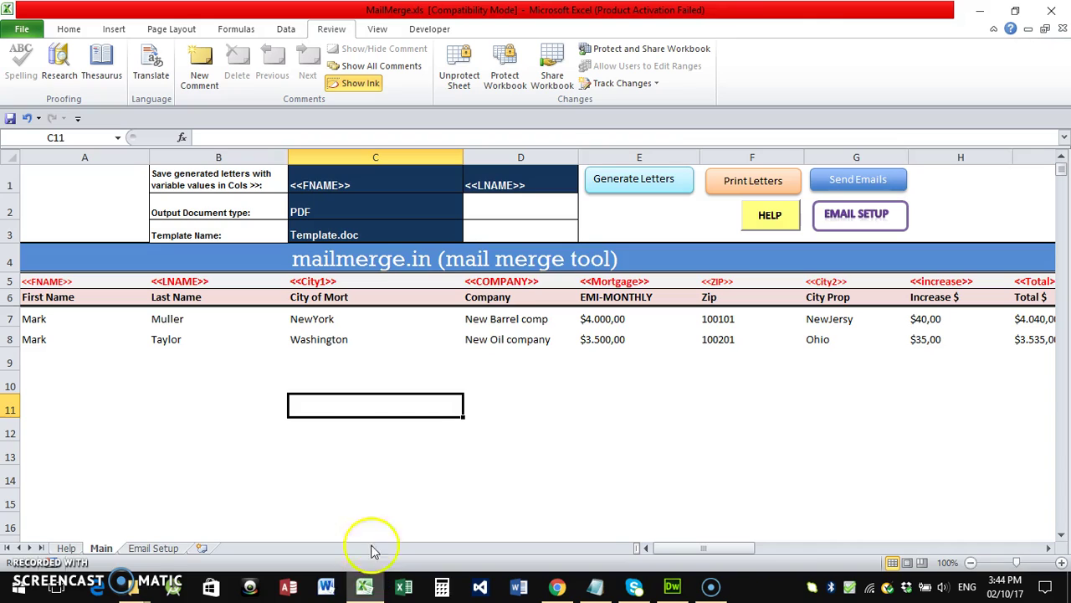
Generate the letters, dismiss the Completed message, and check the Demo folder for output
{"action": "left_click", "coordinate": [607, 184]}
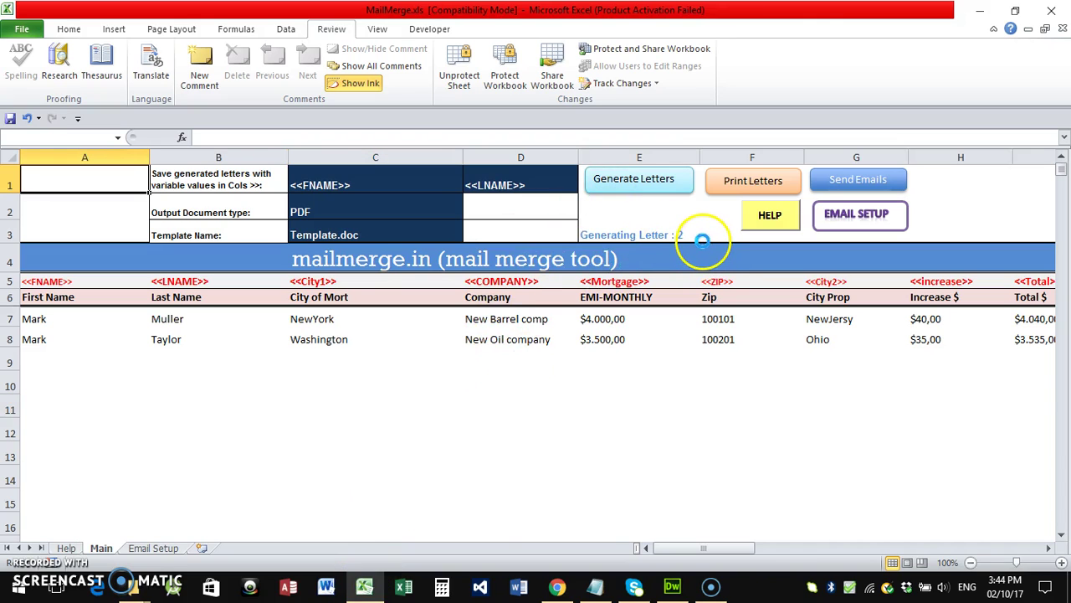
{"action": "left_click", "coordinate": [556, 346]}
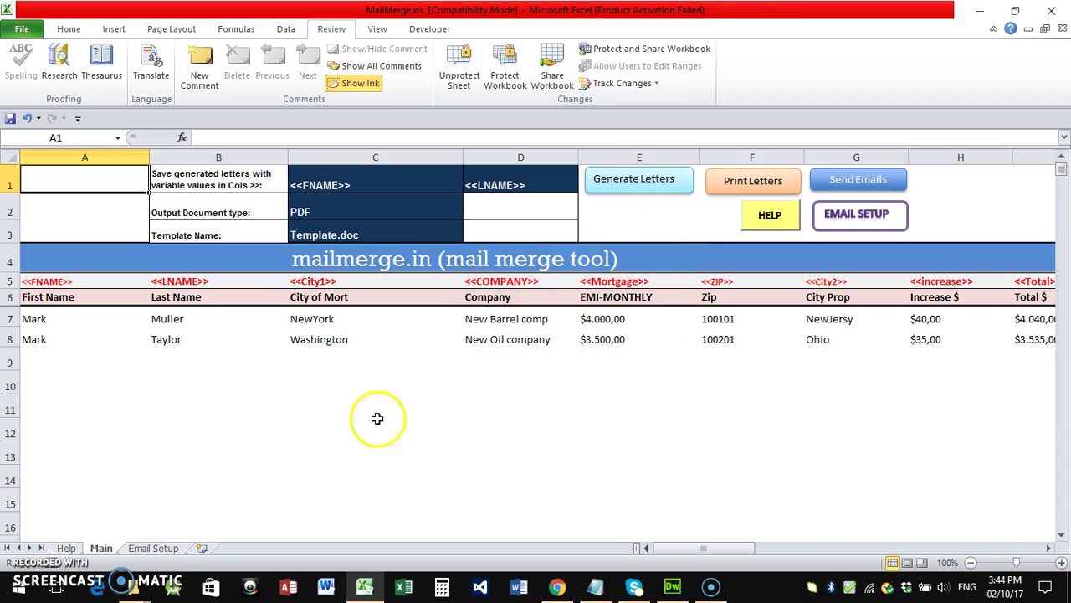
{"action": "left_click", "coordinate": [218, 513]}
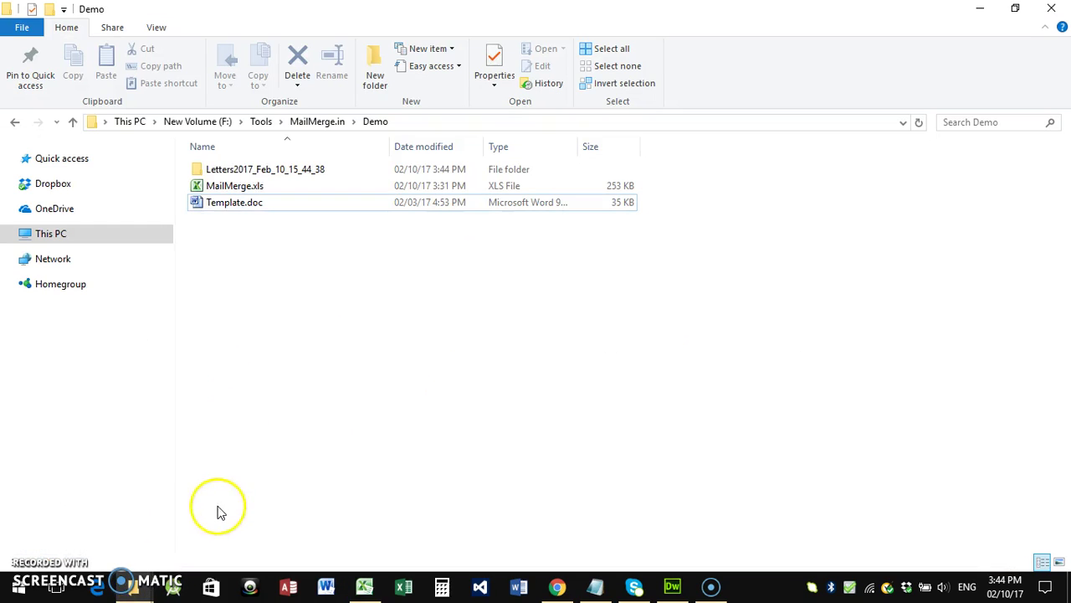
{"action": "left_click", "coordinate": [230, 172]}
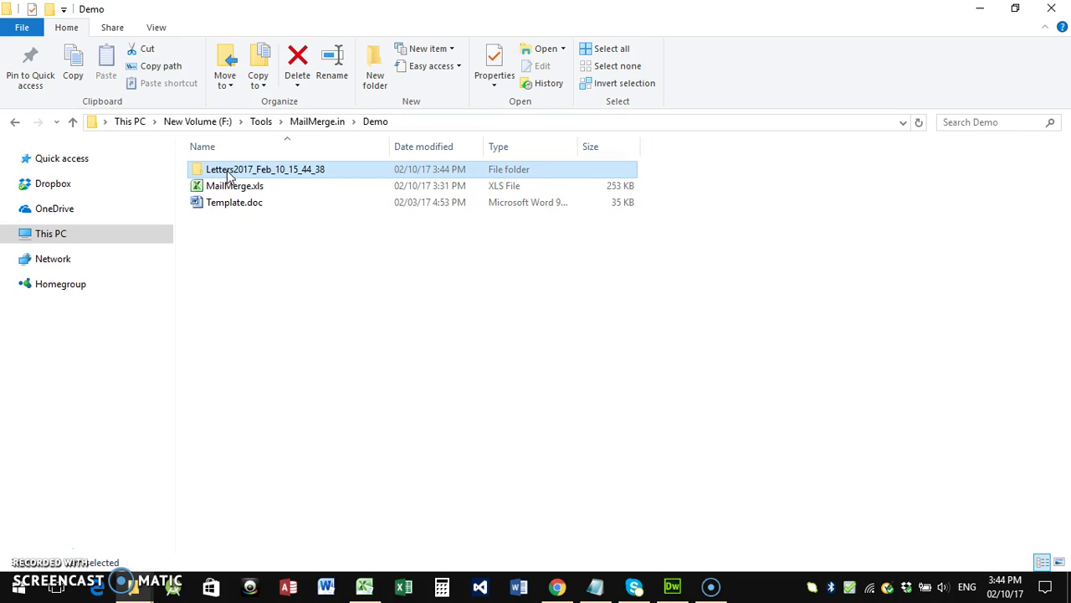
{"action": "double_click", "coordinate": [228, 171]}
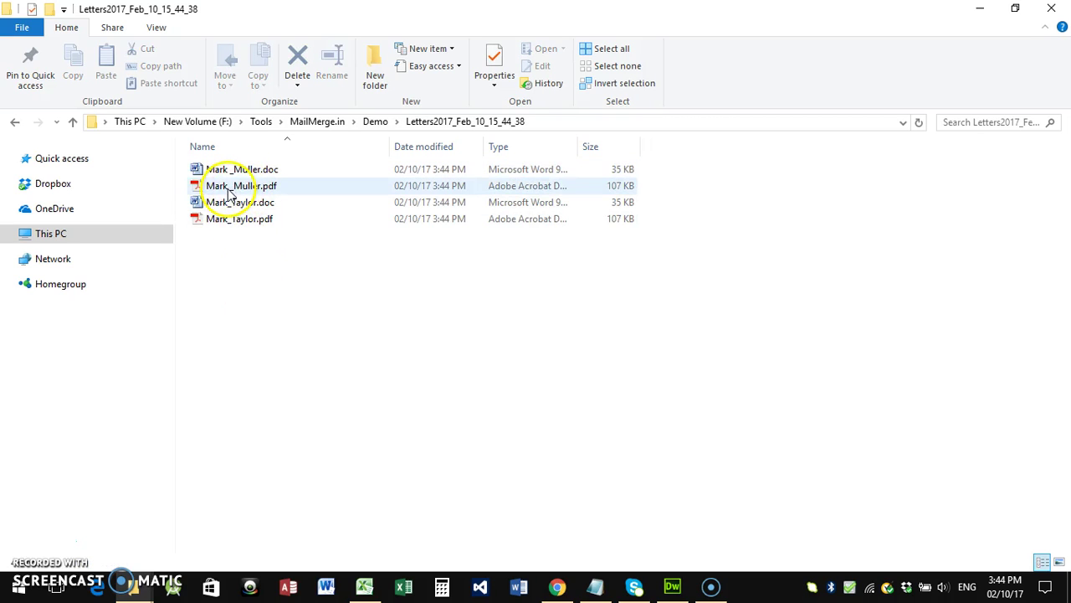
{"action": "left_click", "coordinate": [227, 188]}
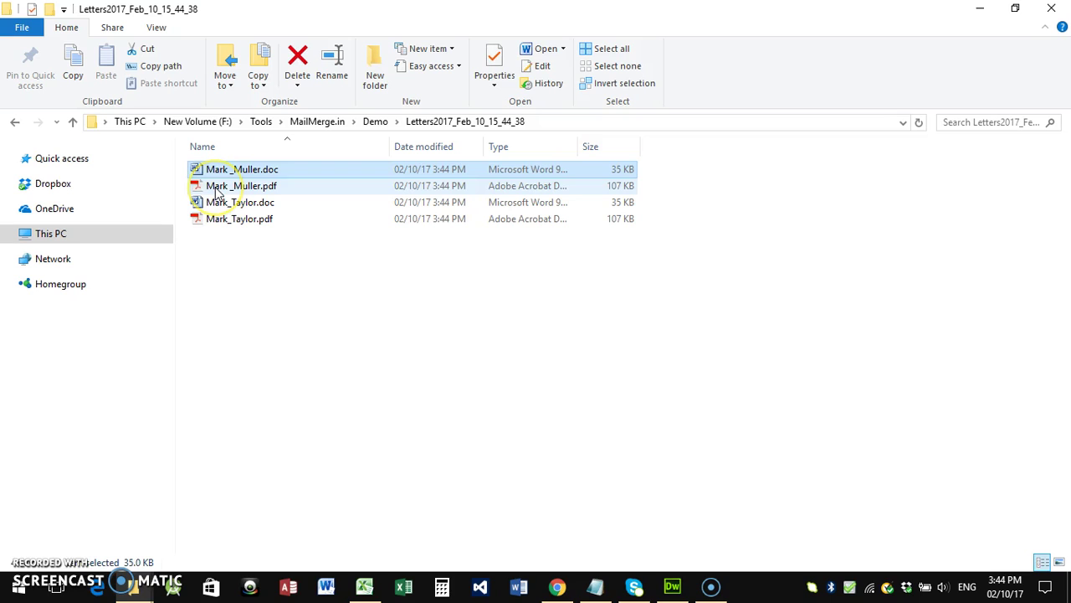
{"action": "double_click", "coordinate": [217, 188]}
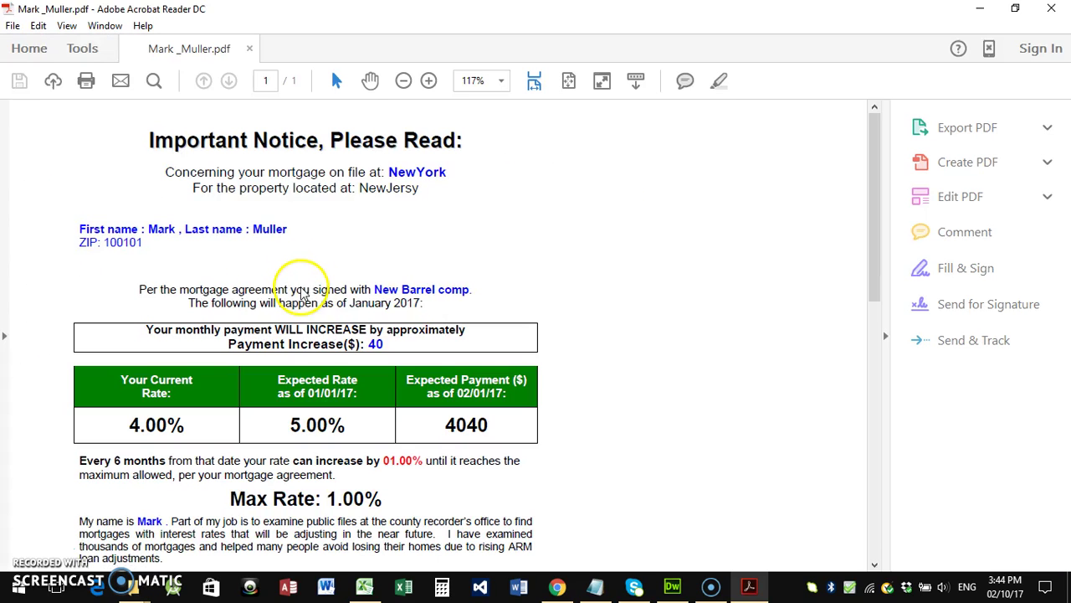
{"action": "double_click", "coordinate": [444, 172]}
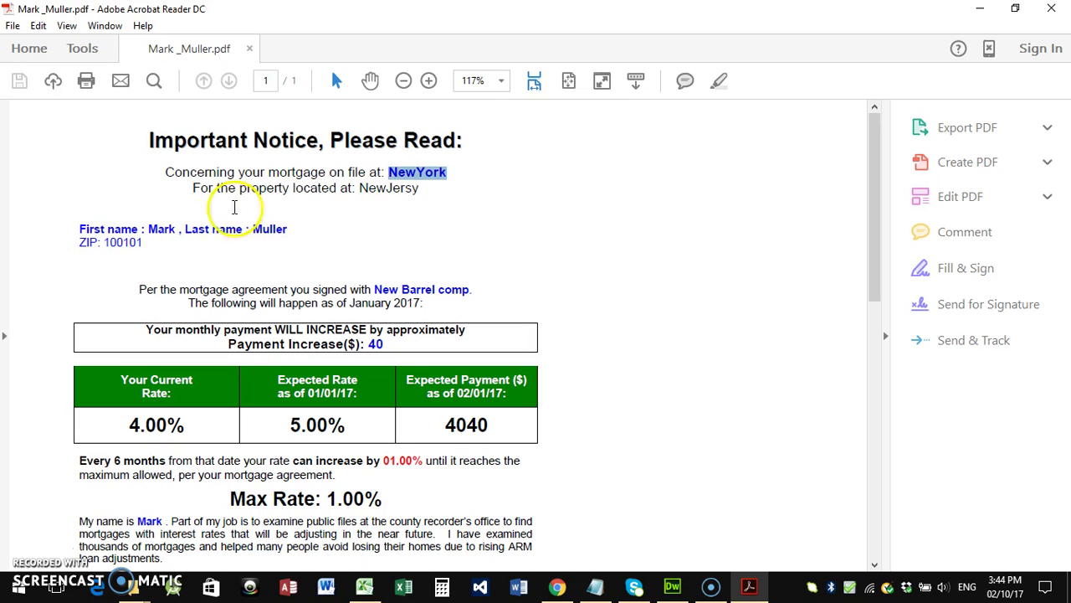
{"action": "left_click_drag", "start_coordinate": [148, 230], "coordinate": [287, 230]}
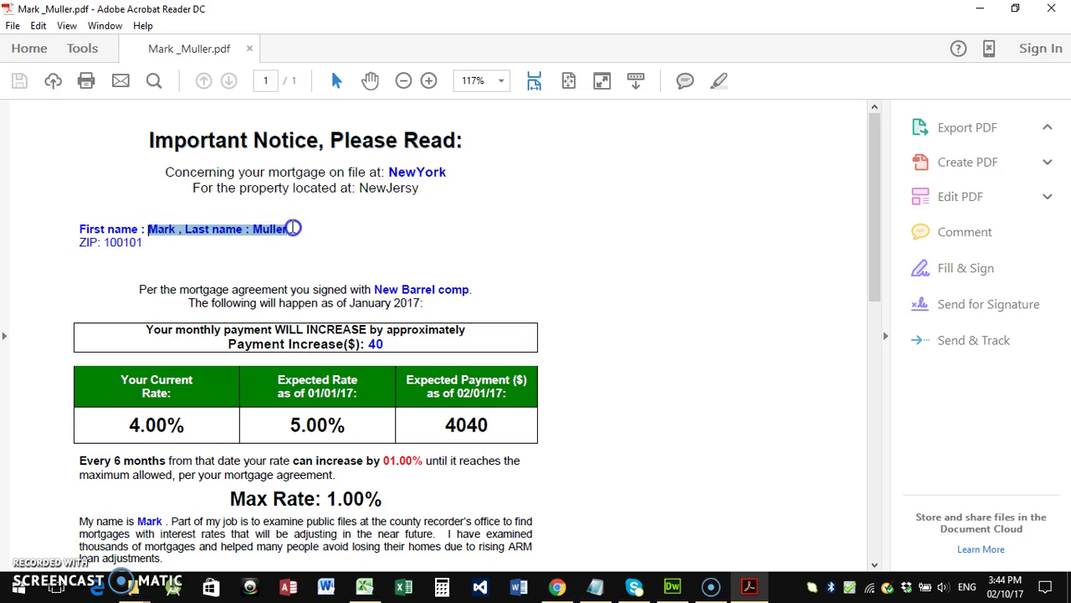
{"action": "left_click", "coordinate": [411, 200]}
{"action": "scroll", "coordinate": [412, 205], "scroll_direction": "down", "scroll_amount": 2}
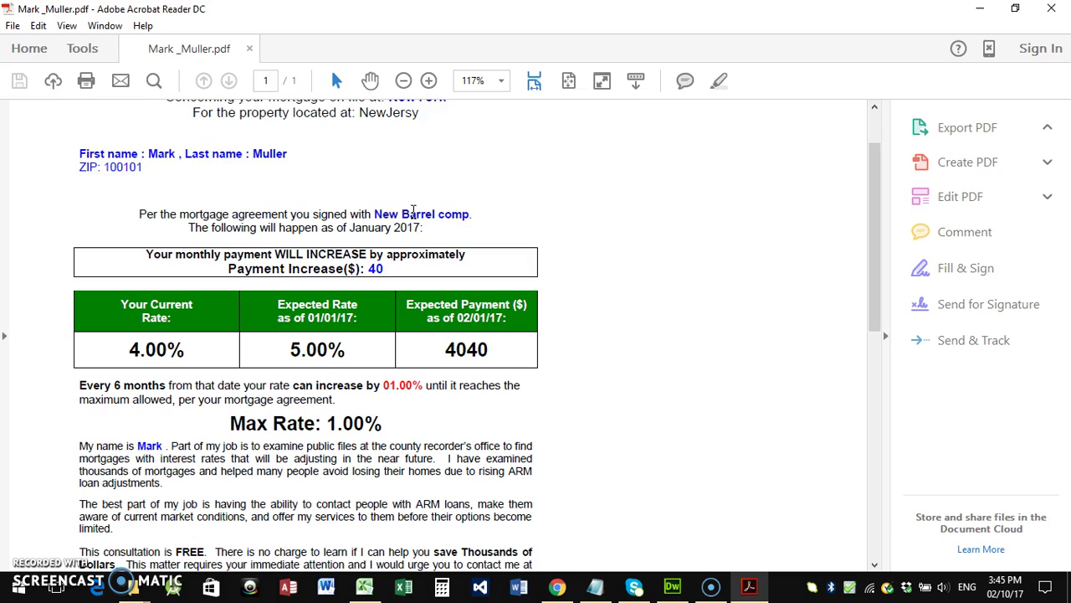
{"action": "scroll", "coordinate": [413, 213], "scroll_direction": "down", "scroll_amount": 1}
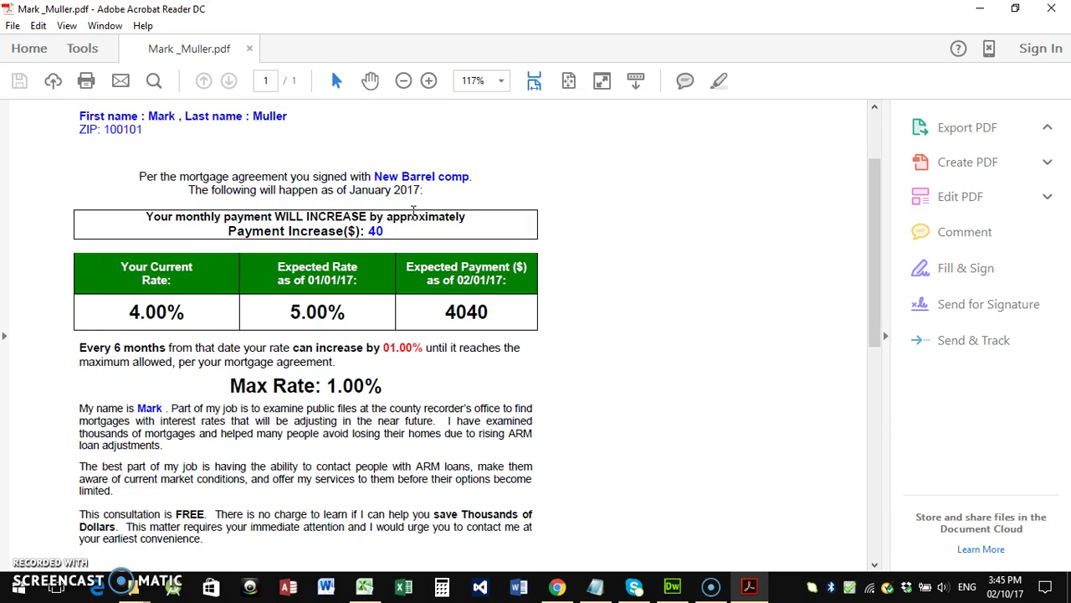
{"action": "scroll", "coordinate": [416, 213], "scroll_direction": "up", "scroll_amount": 3}
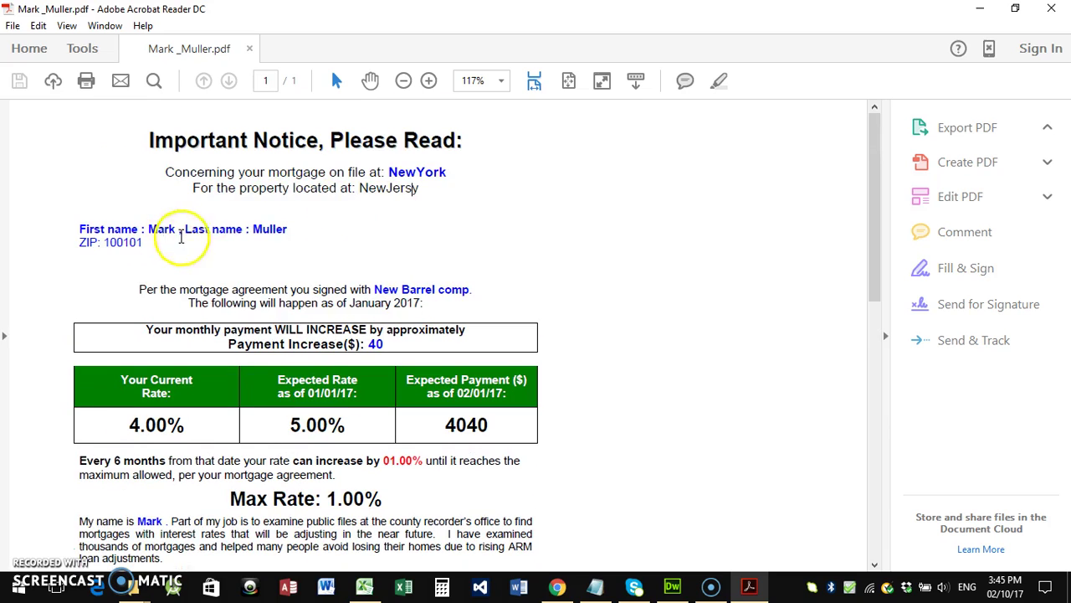
{"action": "key", "text": "alt+Tab"}
{"action": "key", "text": "alt+Tab"}
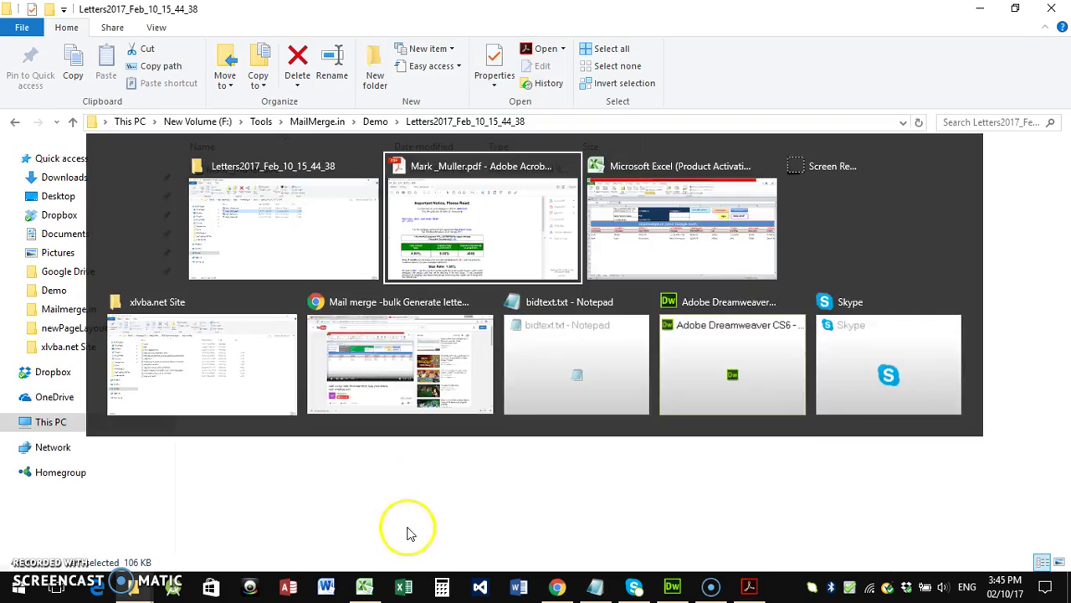
{"action": "left_click", "coordinate": [366, 586]}
{"action": "left_click", "coordinate": [47, 318]}
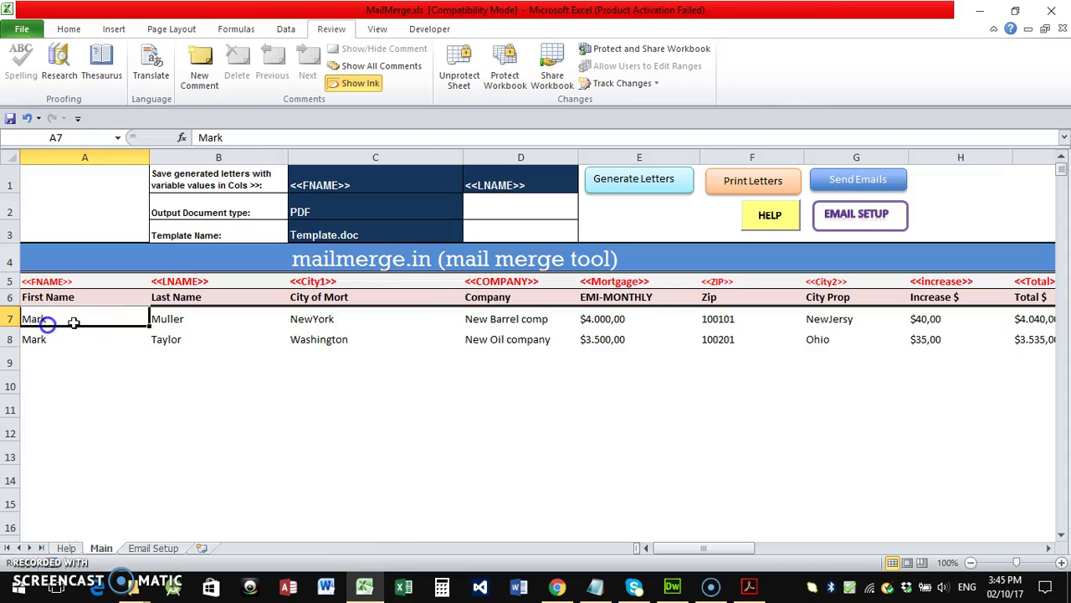
{"action": "left_click", "coordinate": [160, 318]}
{"action": "left_click", "coordinate": [39, 343]}
{"action": "left_click", "coordinate": [168, 359]}
{"action": "key", "text": "alt+Tab"}
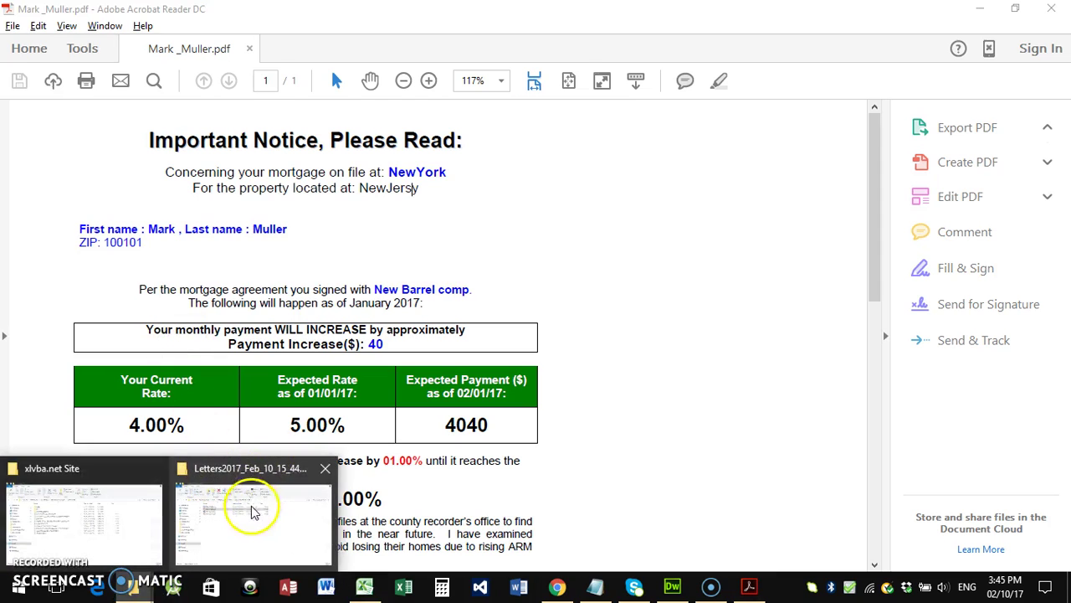
{"action": "left_click", "coordinate": [251, 502]}
{"action": "left_click", "coordinate": [225, 222]}
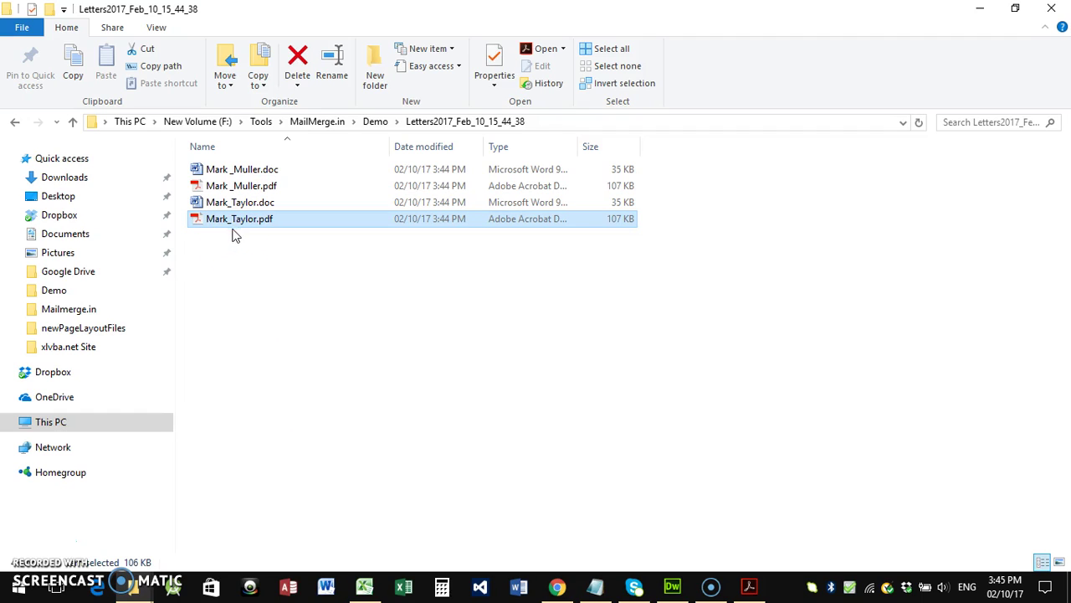
{"action": "left_click", "coordinate": [257, 298]}
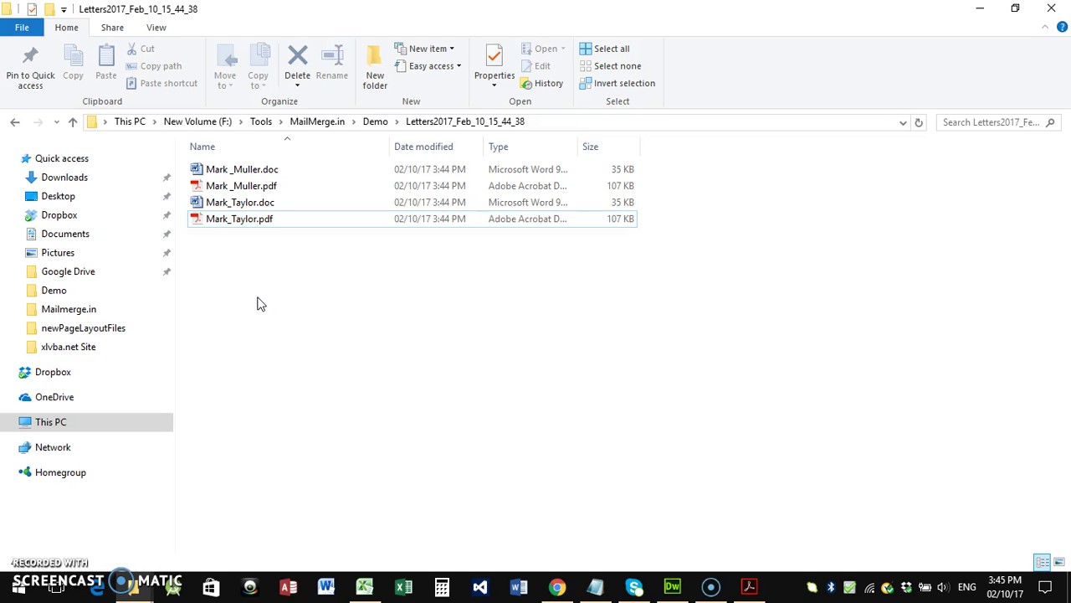
{"action": "left_click", "coordinate": [259, 309]}
Launch Notepad from the Run prompt
{"action": "key", "text": "super+r"}
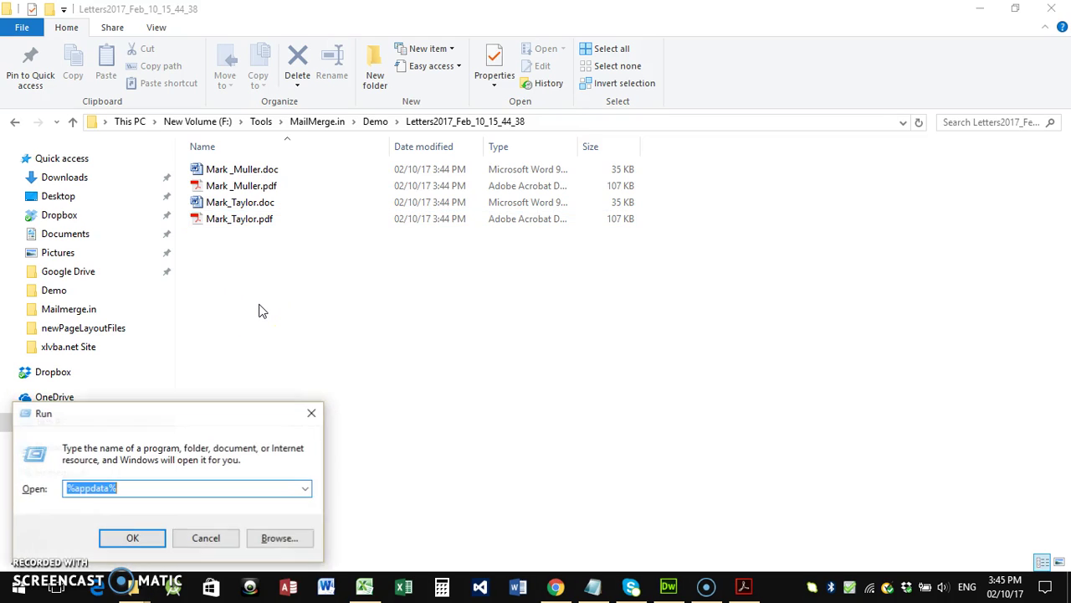
{"action": "left_click", "coordinate": [153, 486]}
{"action": "type", "text": "n"}
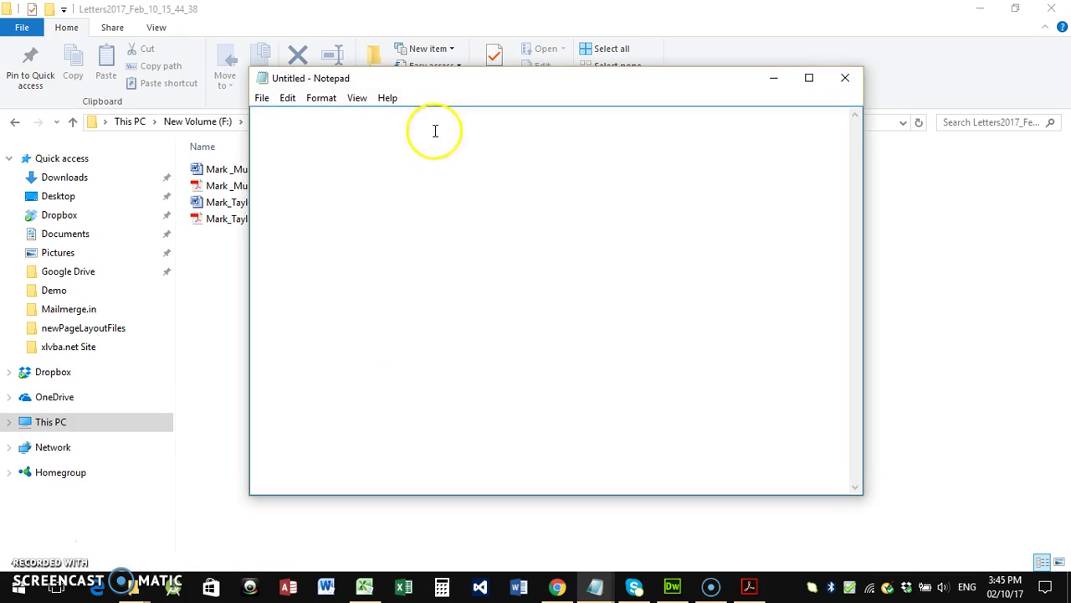
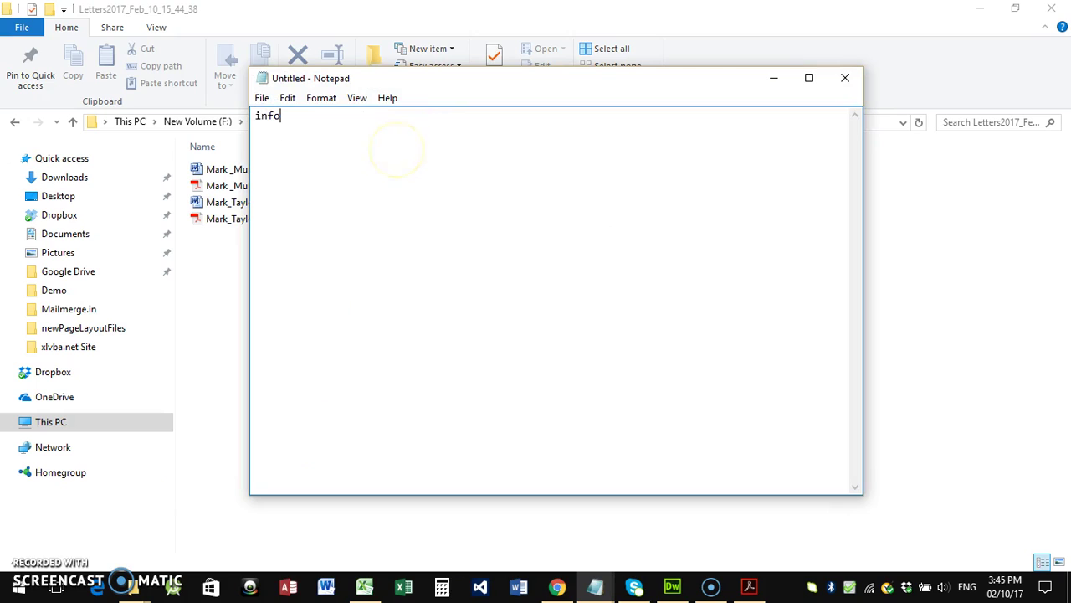
{"action": "key", "text": "Return"}
{"action": "type", "text": "mail"}
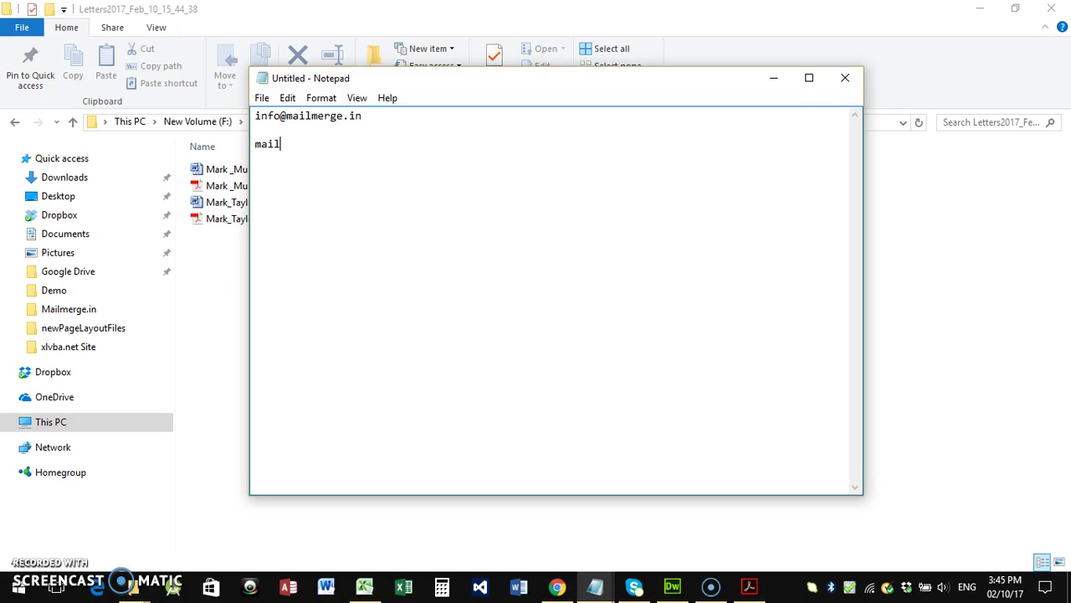
{"action": "type", "text": "merge.i"}
{"action": "type", "text": "n"}
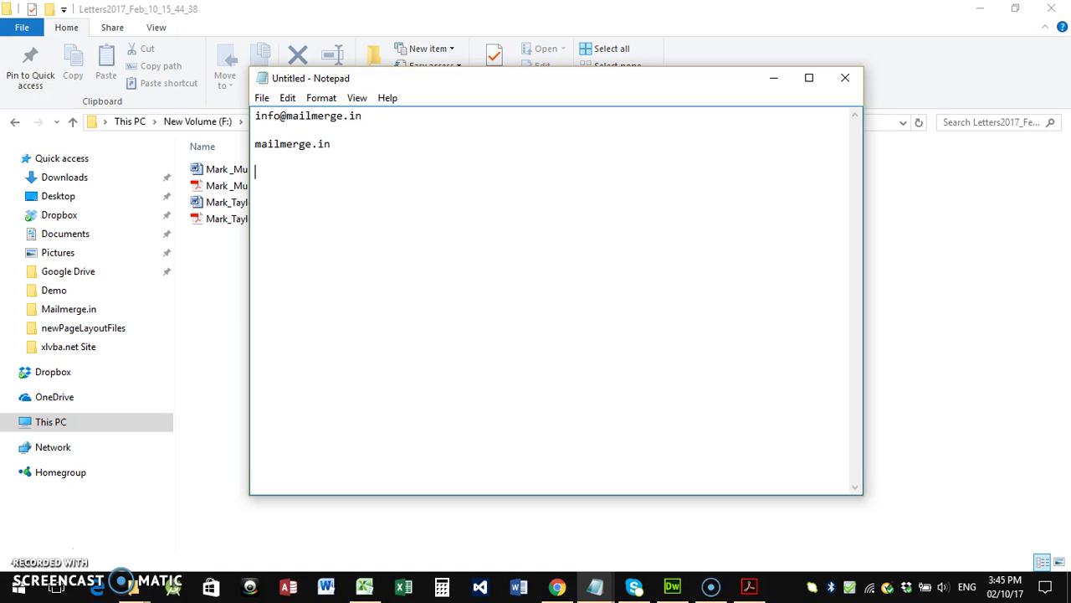